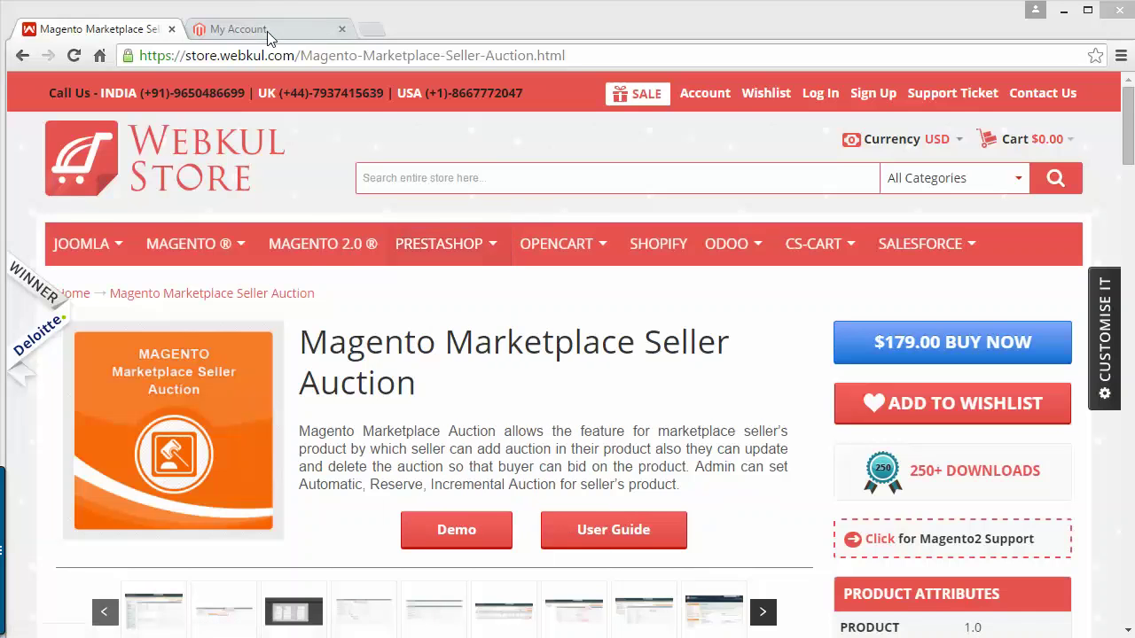
Step: Switch to the store's My Account page and open the marketplace seller's auction management list
click(267, 32)
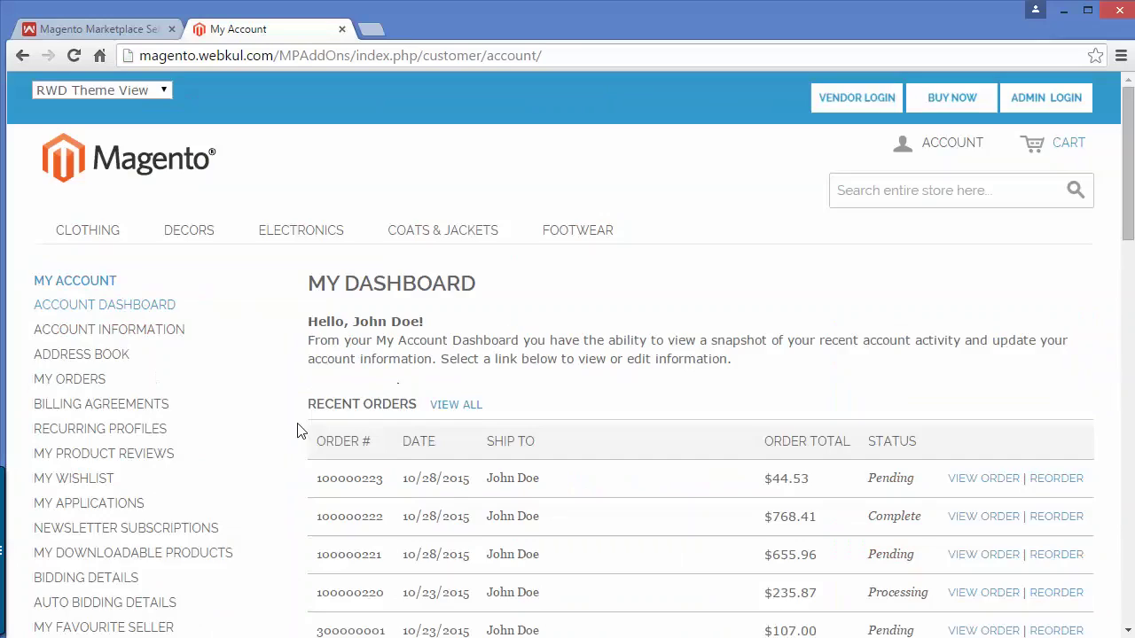
scroll(297, 430, down, 6)
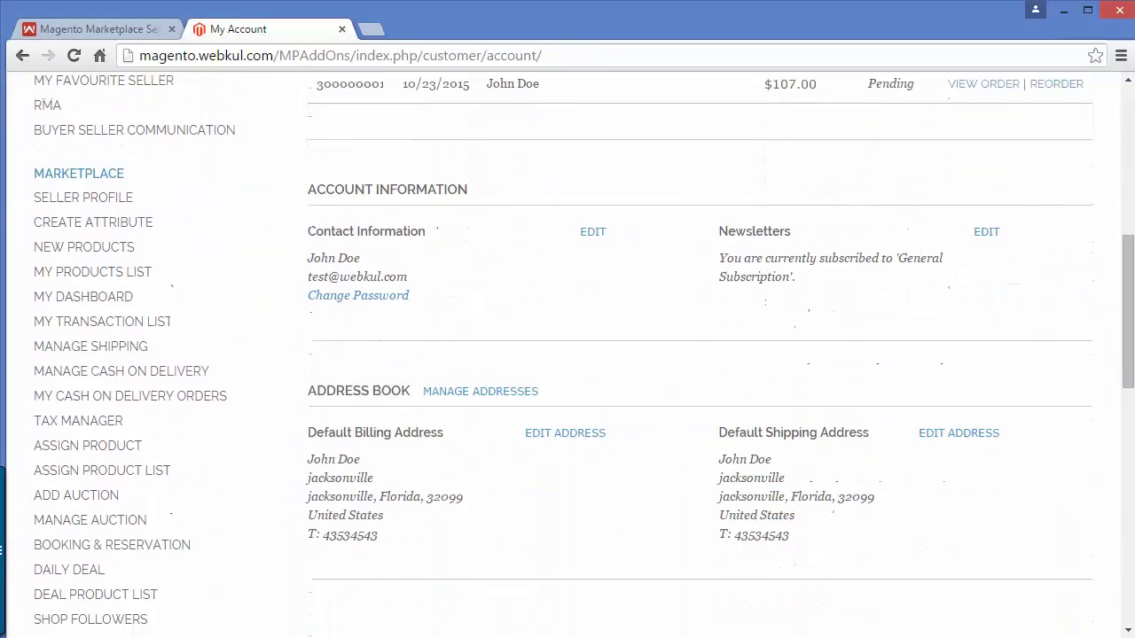
scroll(567, 355, down, 2)
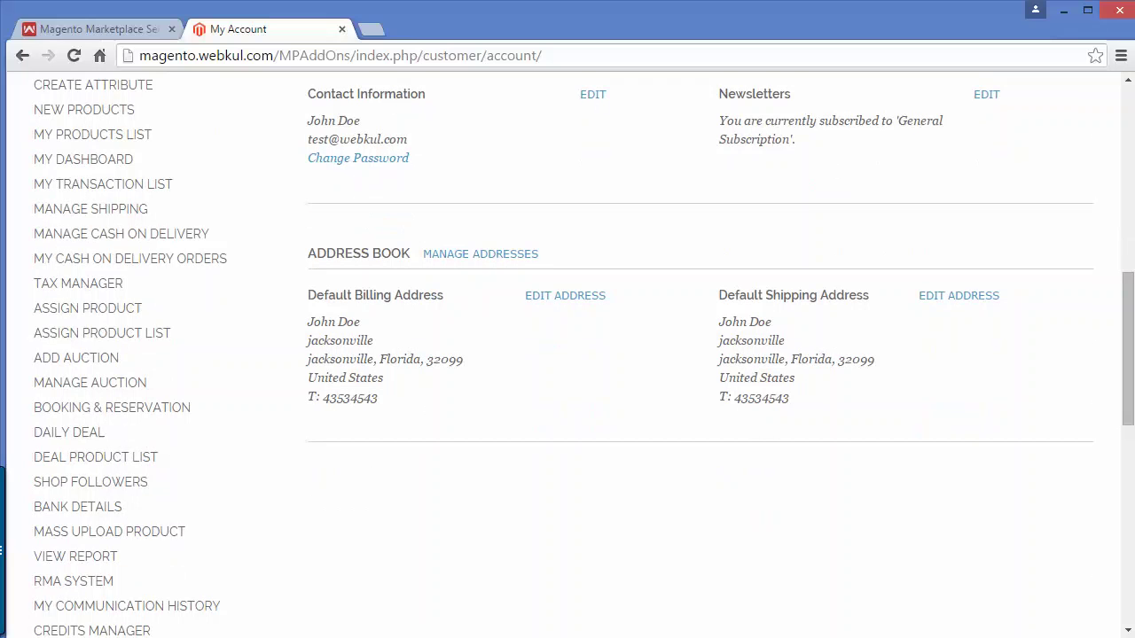
click(100, 382)
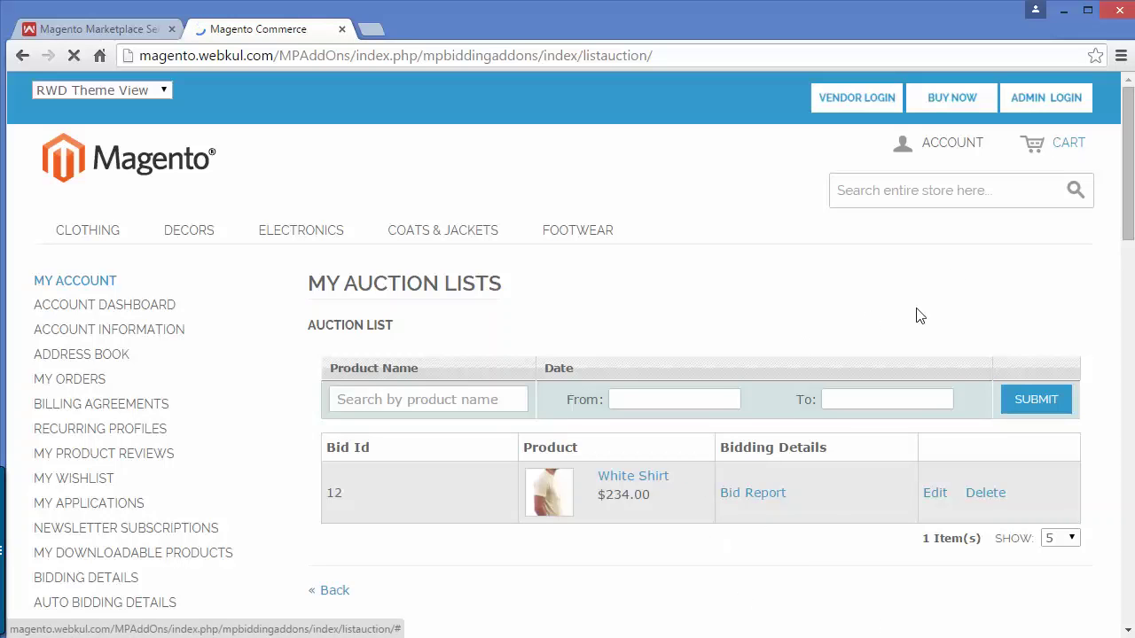
Step: Review the bid report for the White Shirt auction, then return to the auction list
scroll(772, 564, down, 4)
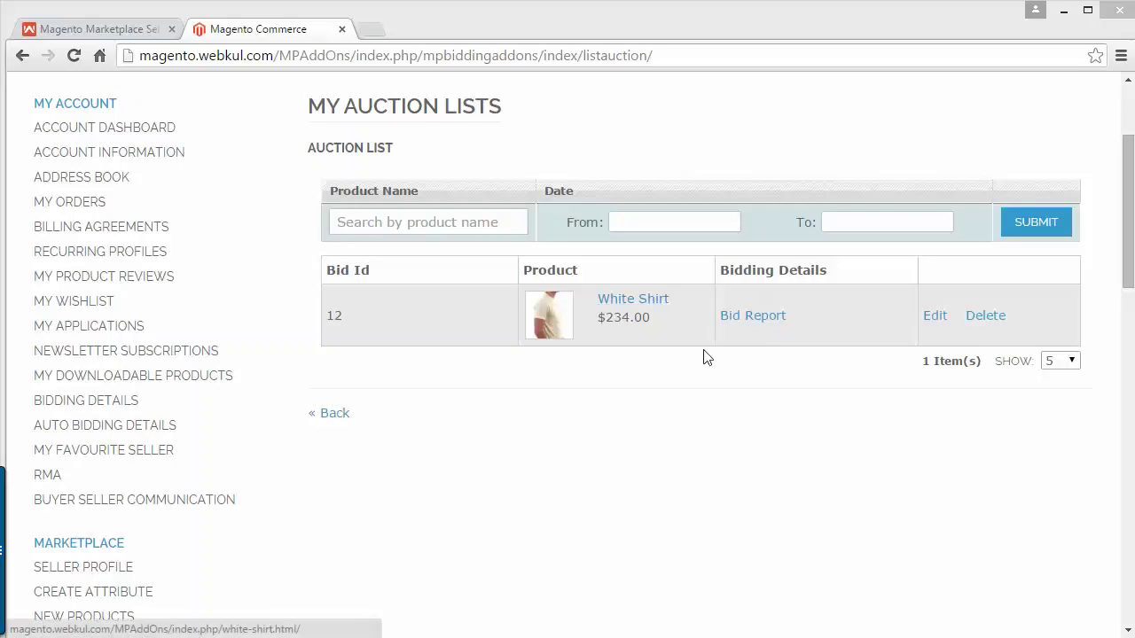
click(767, 320)
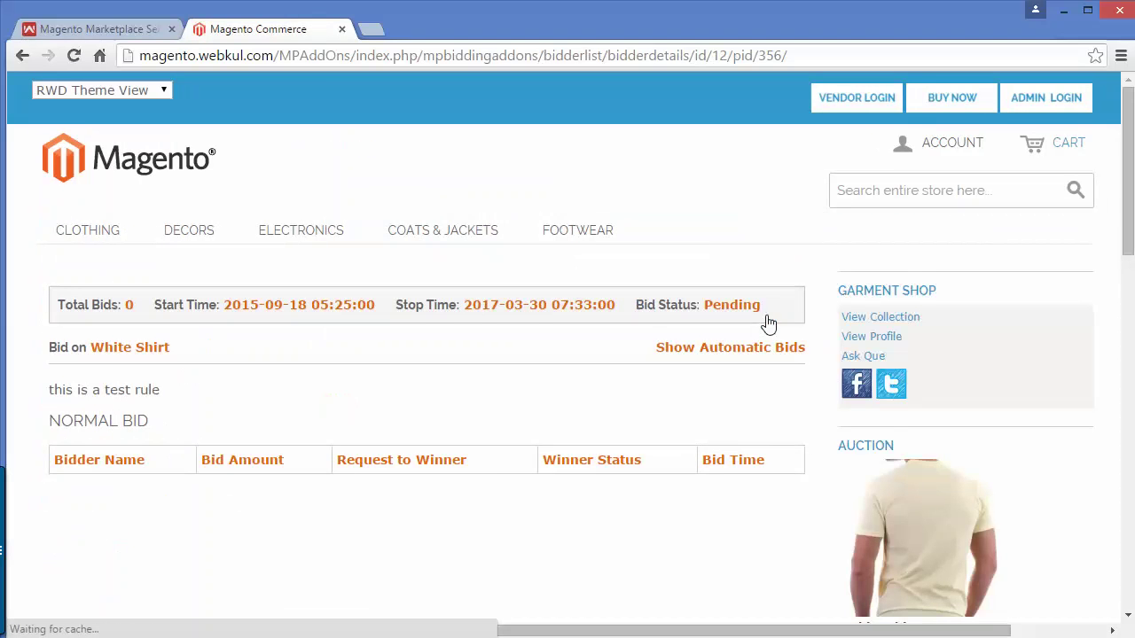
scroll(419, 507, down, 2)
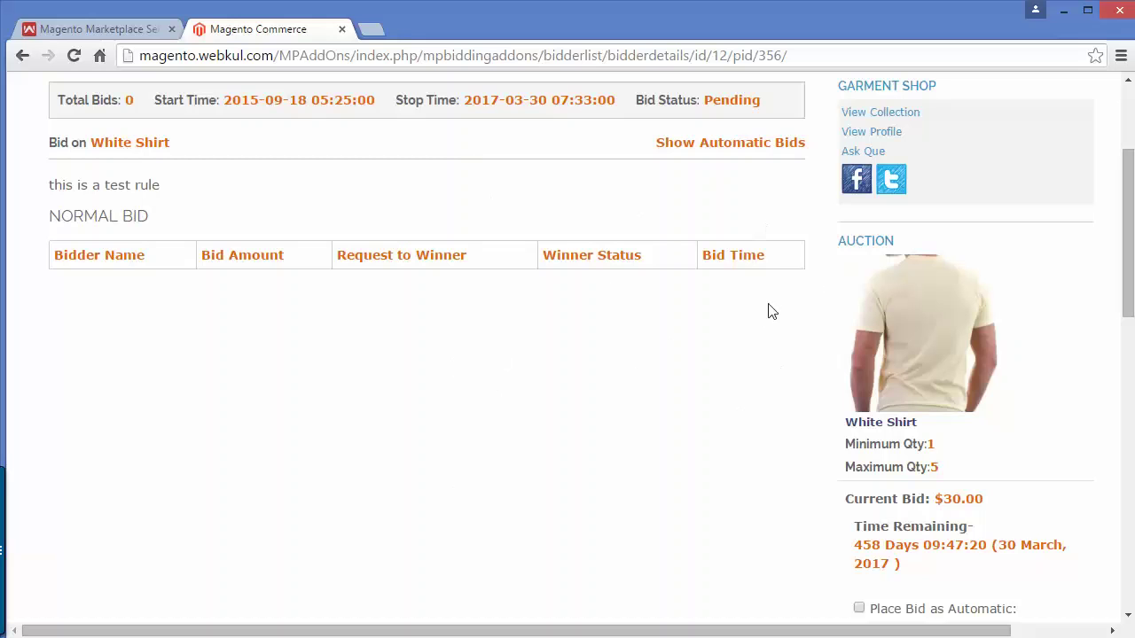
scroll(754, 317, up, 3)
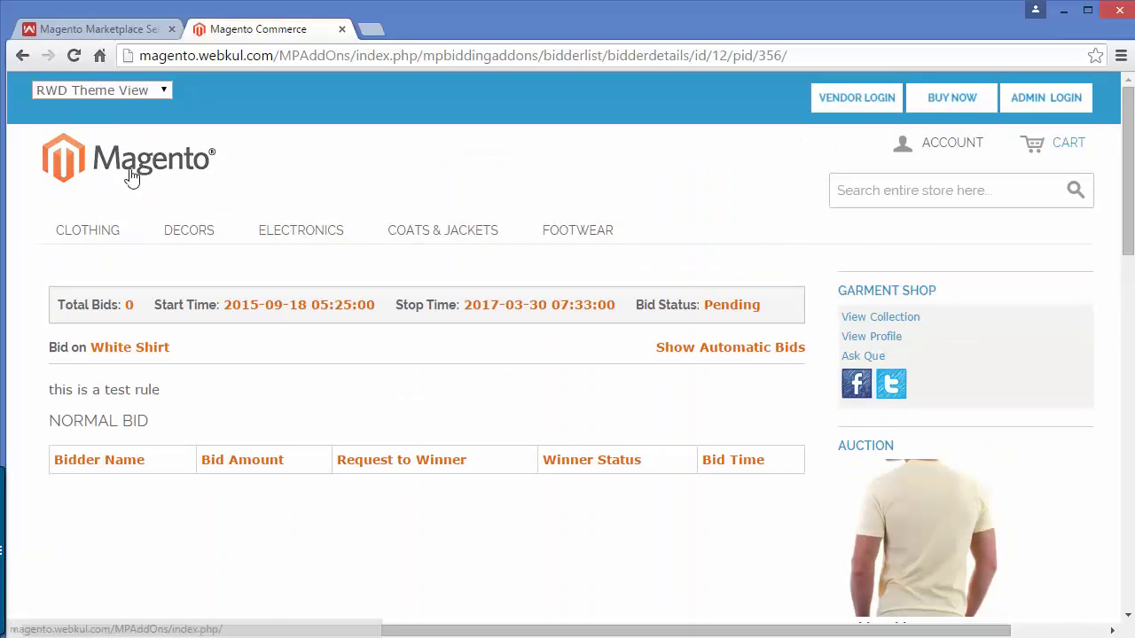
click(21, 55)
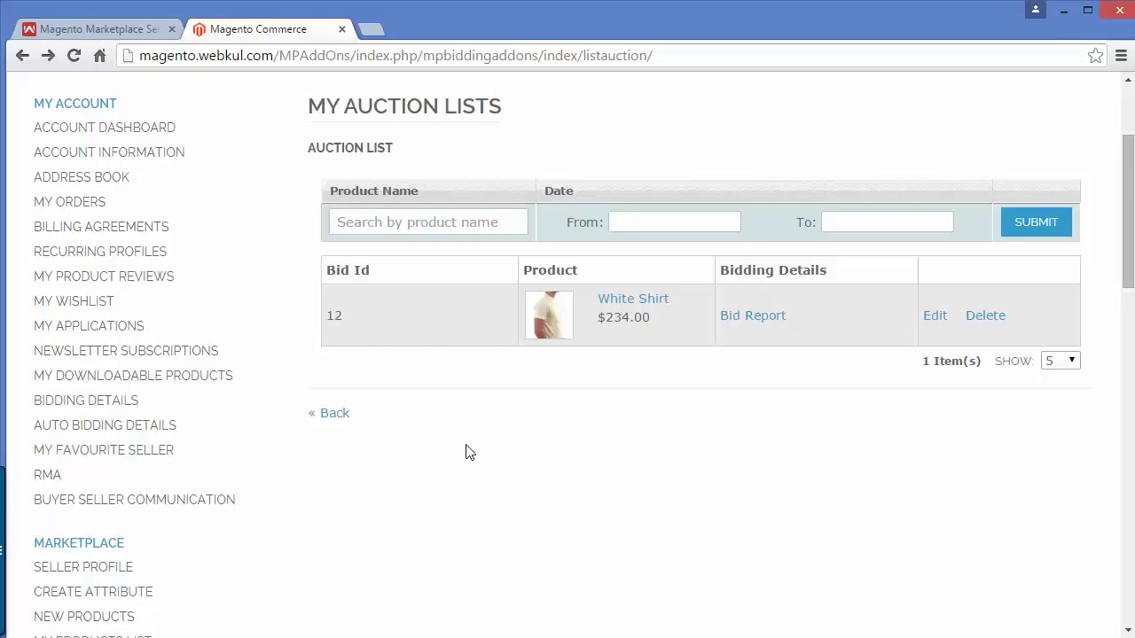
Step: Open the page for adding an auction and search the store's products for "chair"
scroll(470, 452, down, 3)
scroll(567, 355, down, 3)
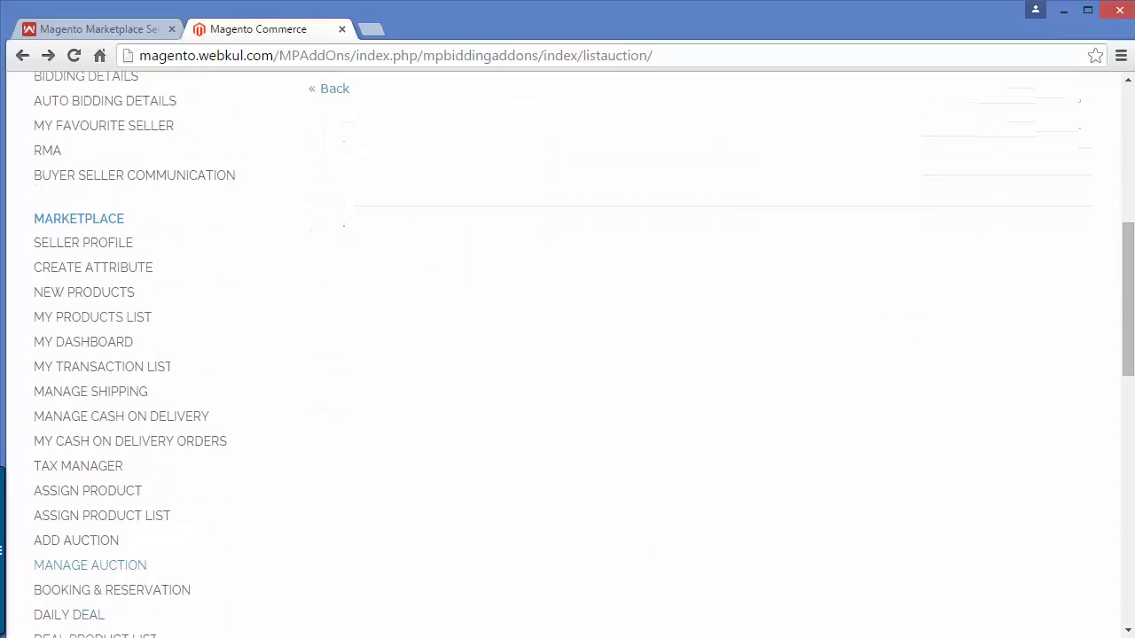
scroll(567, 354, down, 2)
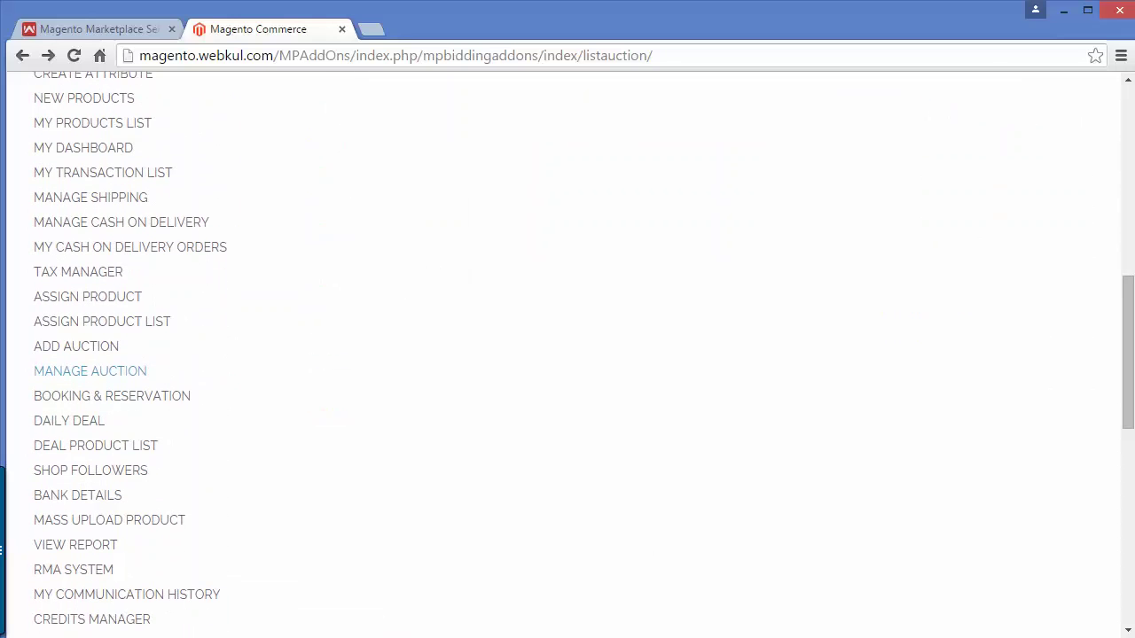
click(104, 348)
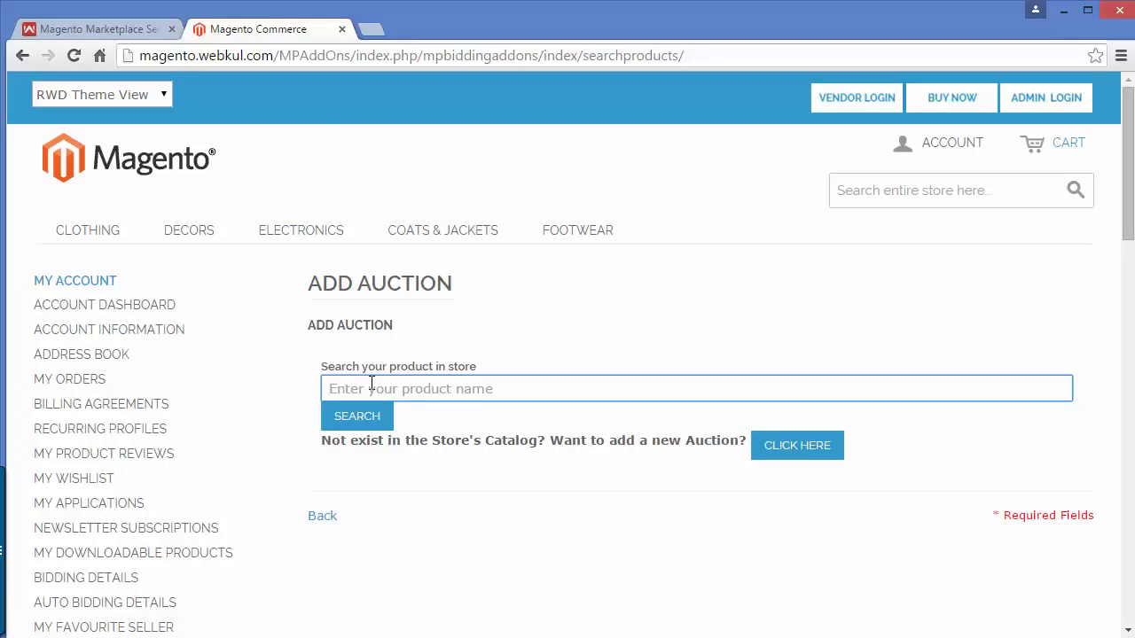
text(chai)
click(454, 519)
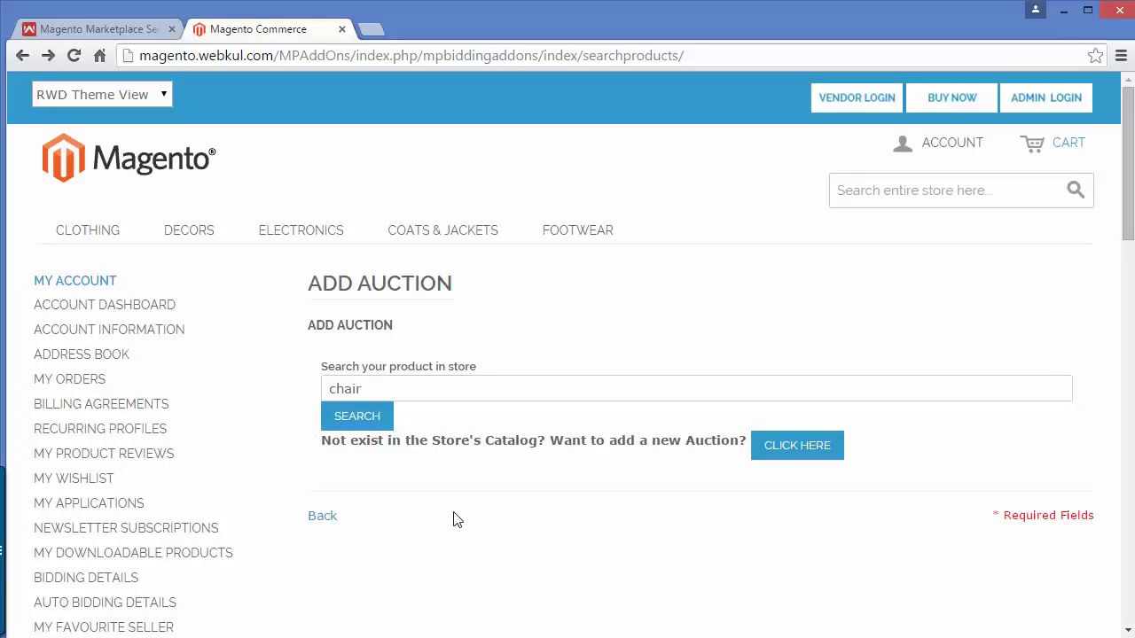
click(359, 415)
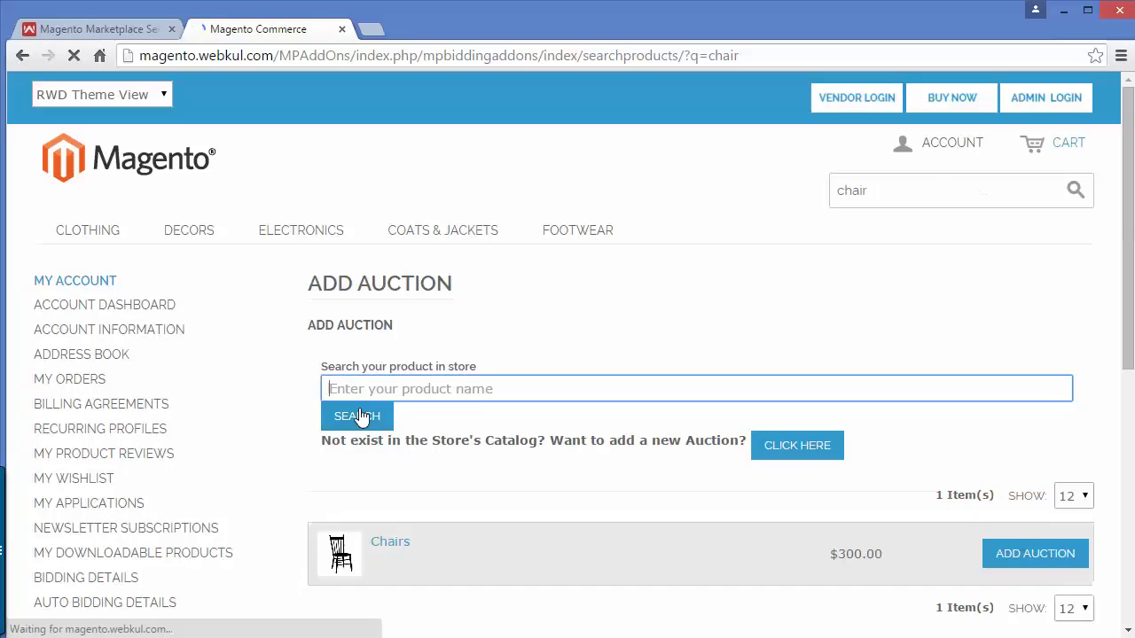
Step: Add an auction for the Chairs product and set its starting price to $100
scroll(509, 509, down, 2)
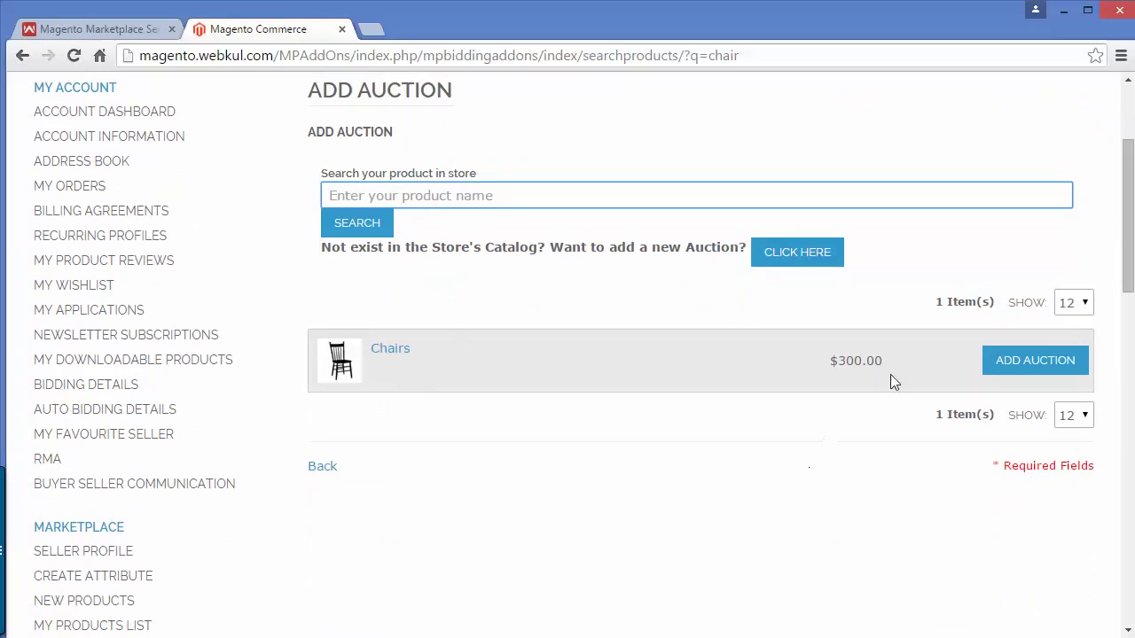
click(1021, 362)
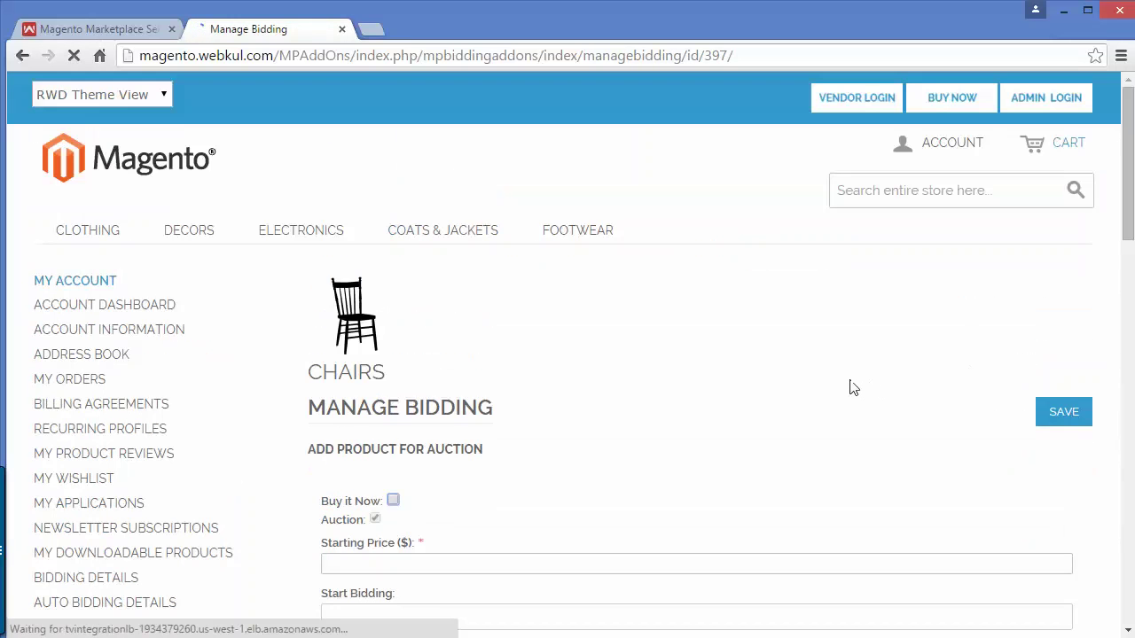
scroll(795, 392, down, 2)
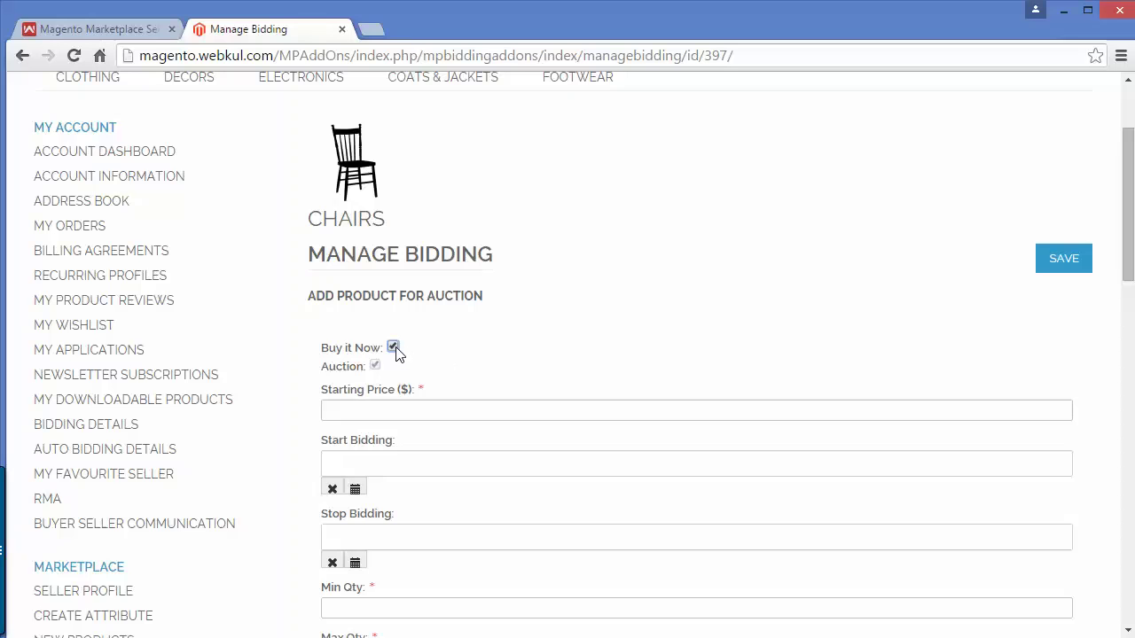
scroll(571, 363, down, 2)
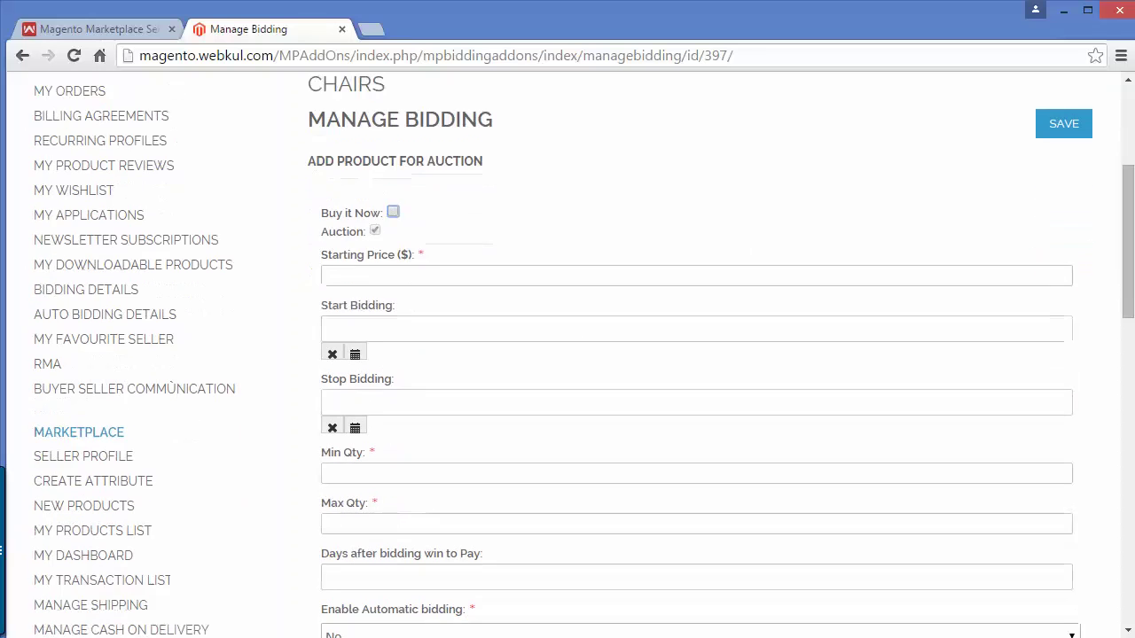
click(358, 247)
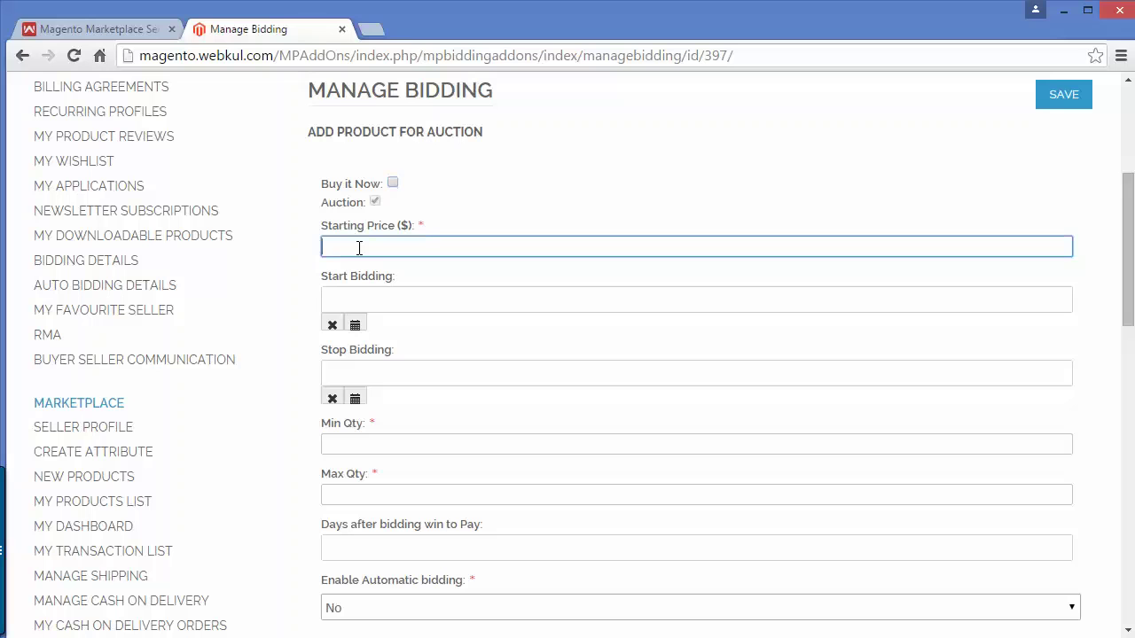
text(100)
Step: Set the auction's bidding start to 27 December 2015 at 21:48
click(339, 307)
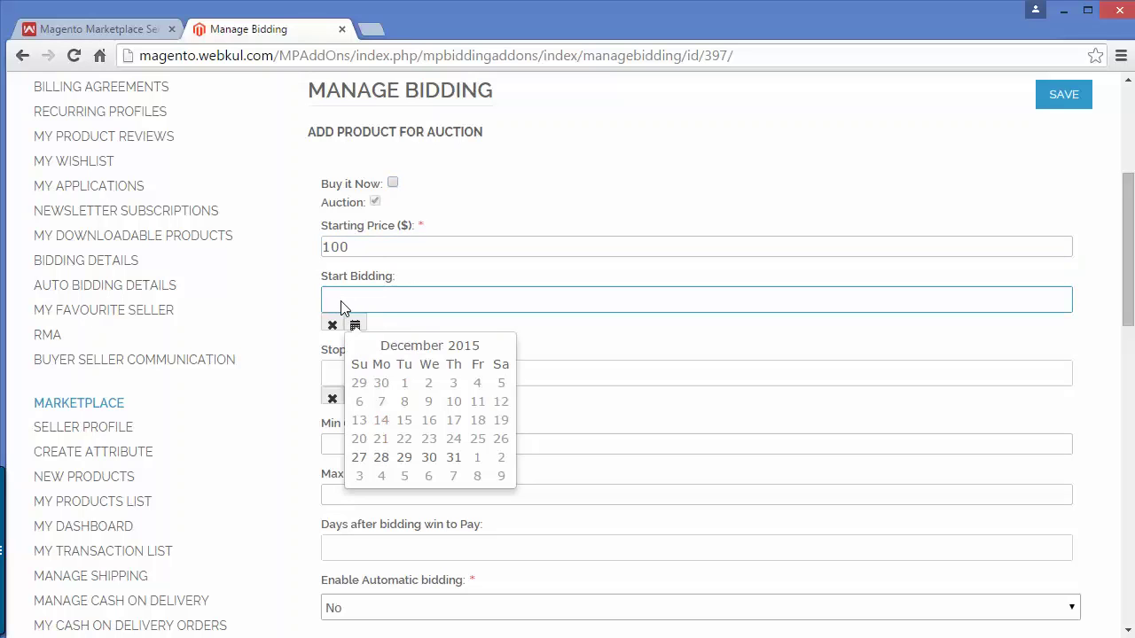
click(359, 459)
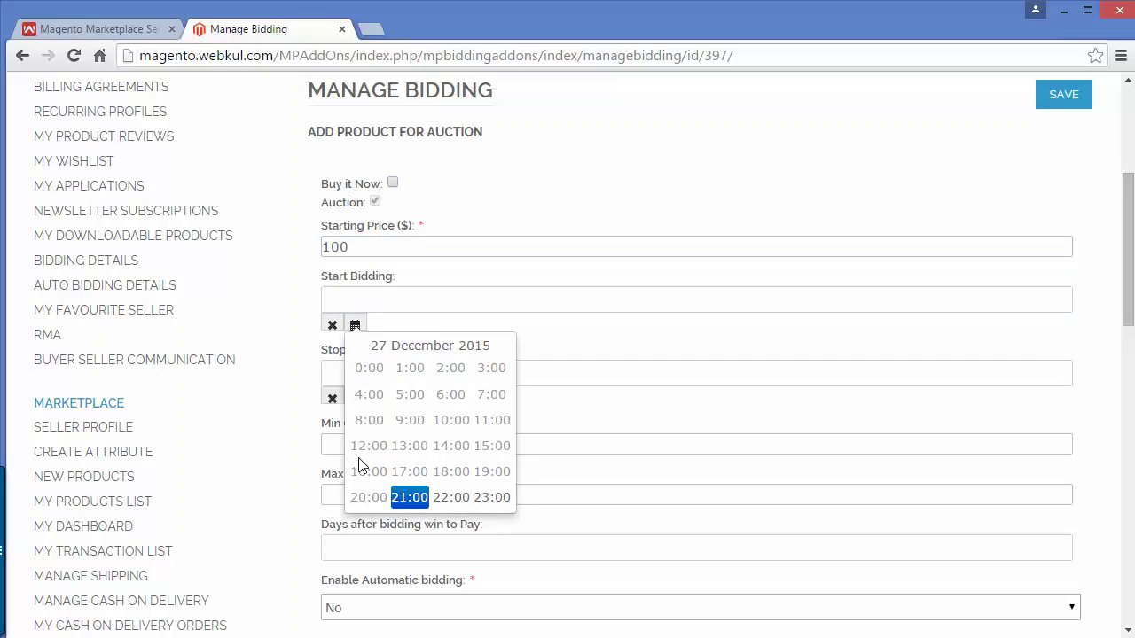
click(410, 504)
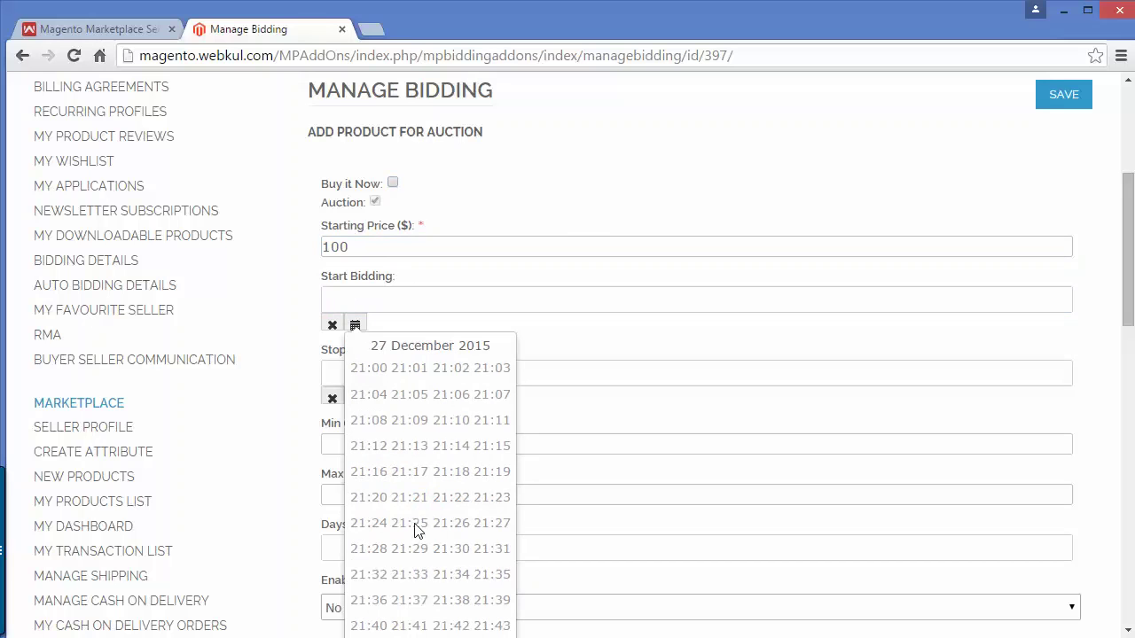
scroll(417, 530, down, 3)
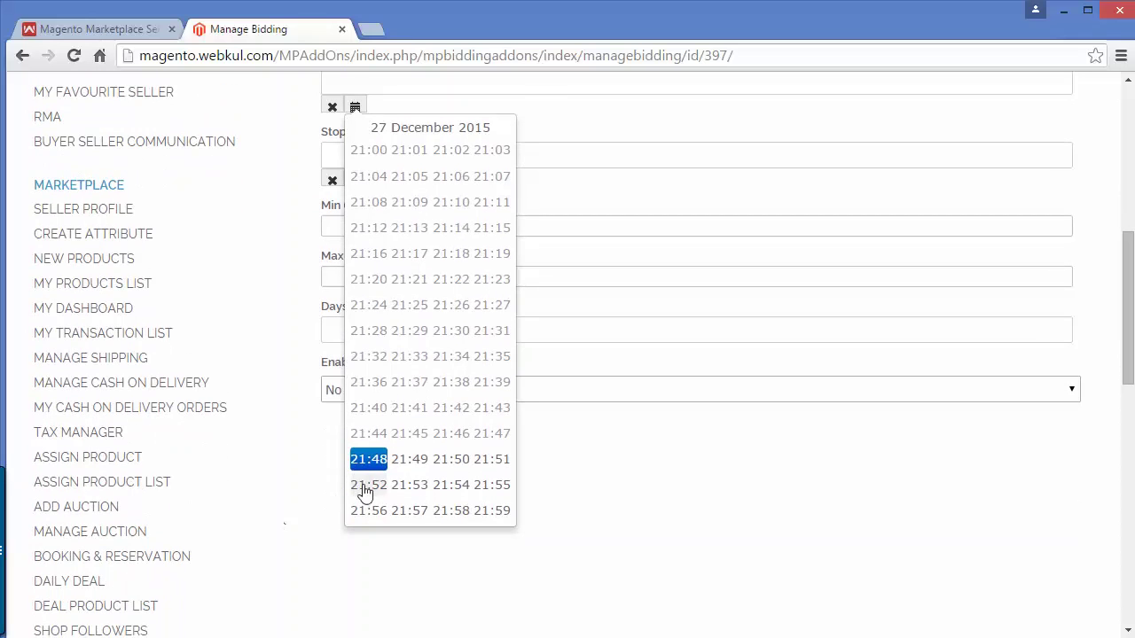
click(367, 460)
Step: Set the auction's bidding stop to 29 December 2015 at 21:48
scroll(390, 408, up, 3)
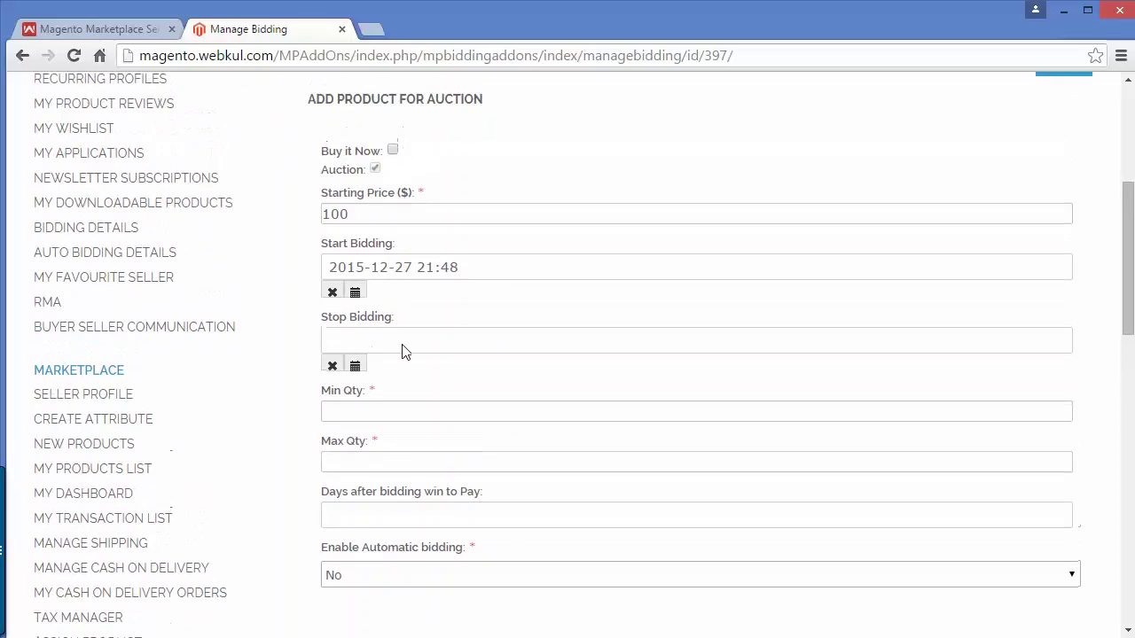
click(352, 344)
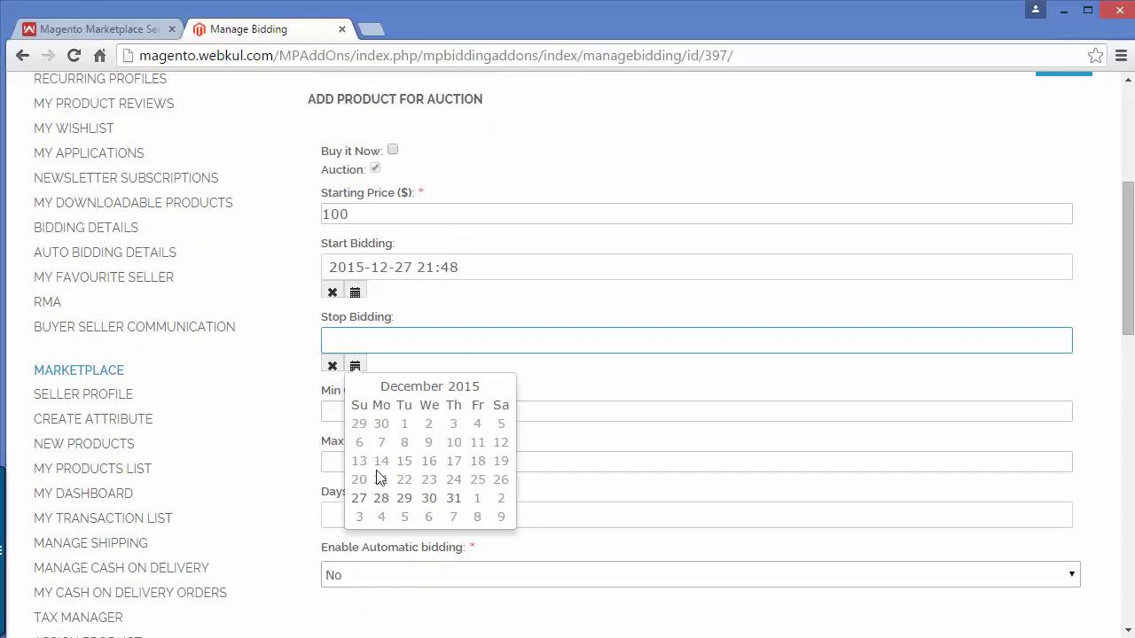
click(403, 498)
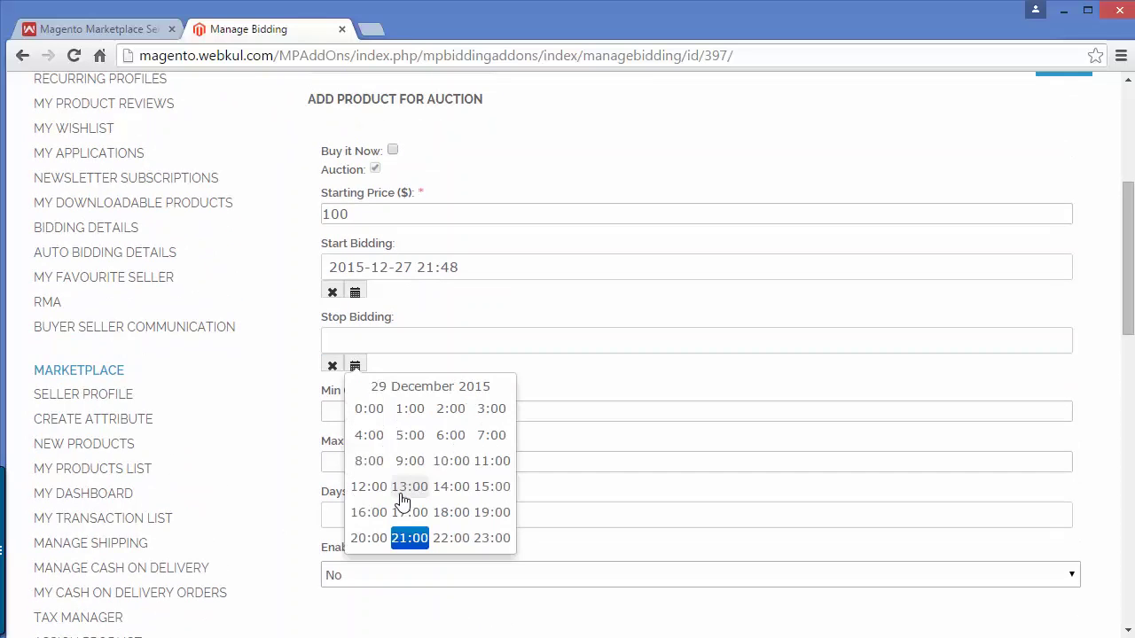
click(412, 538)
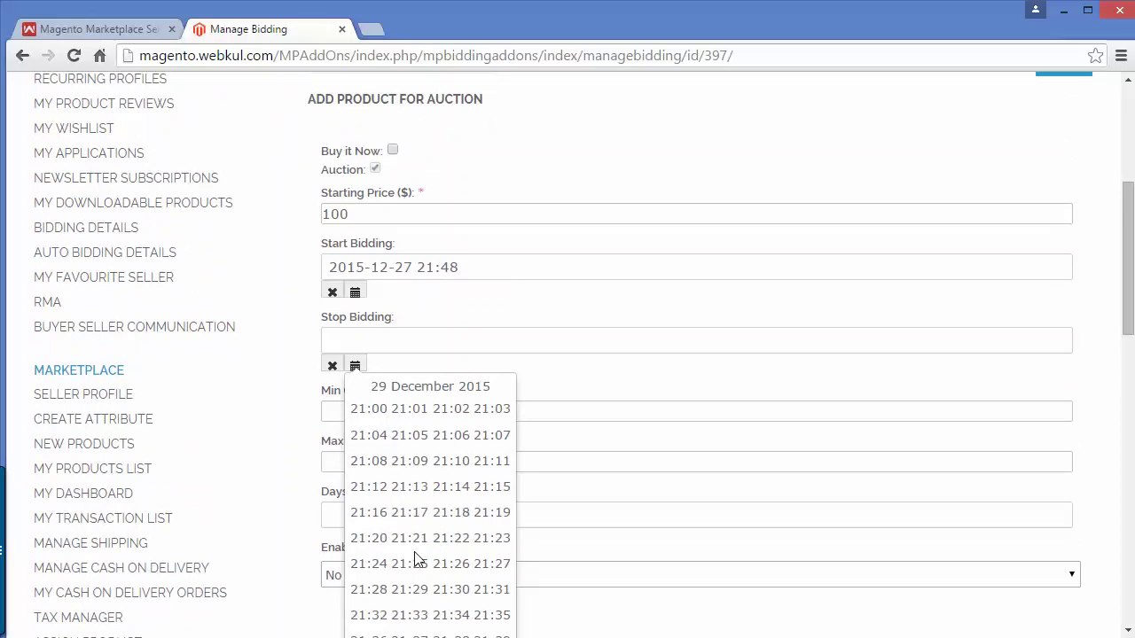
scroll(390, 567, down, 3)
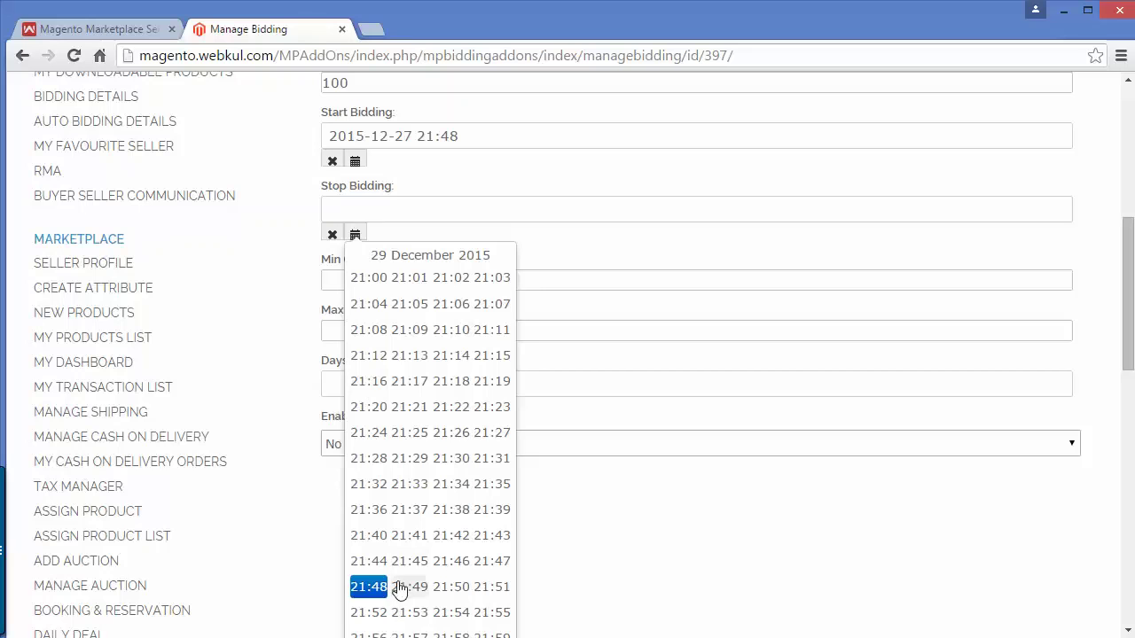
click(382, 588)
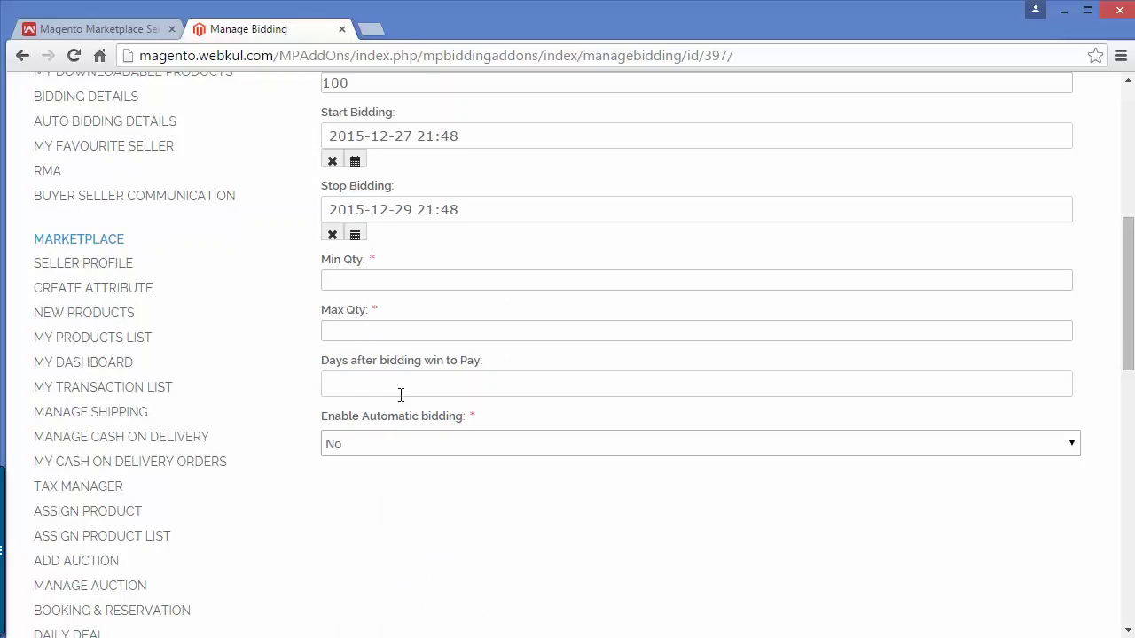
Step: Set the auction's minimum quantity to 1 and its maximum quantity to 5
scroll(399, 396, up, 3)
click(361, 391)
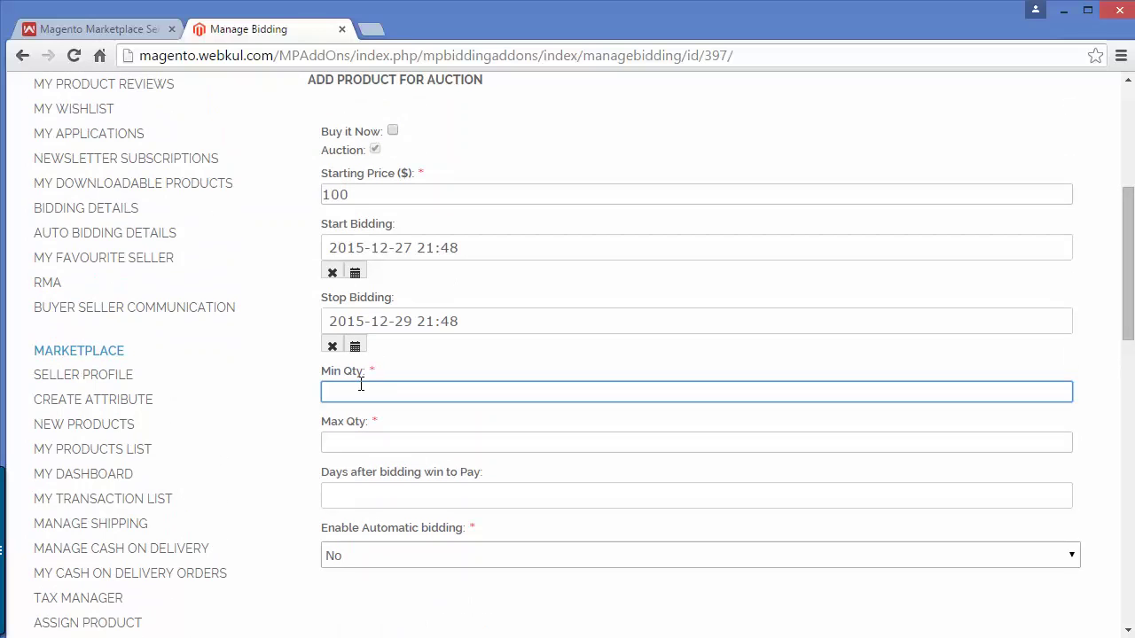
text(1)
scroll(469, 423, down, 1)
click(361, 393)
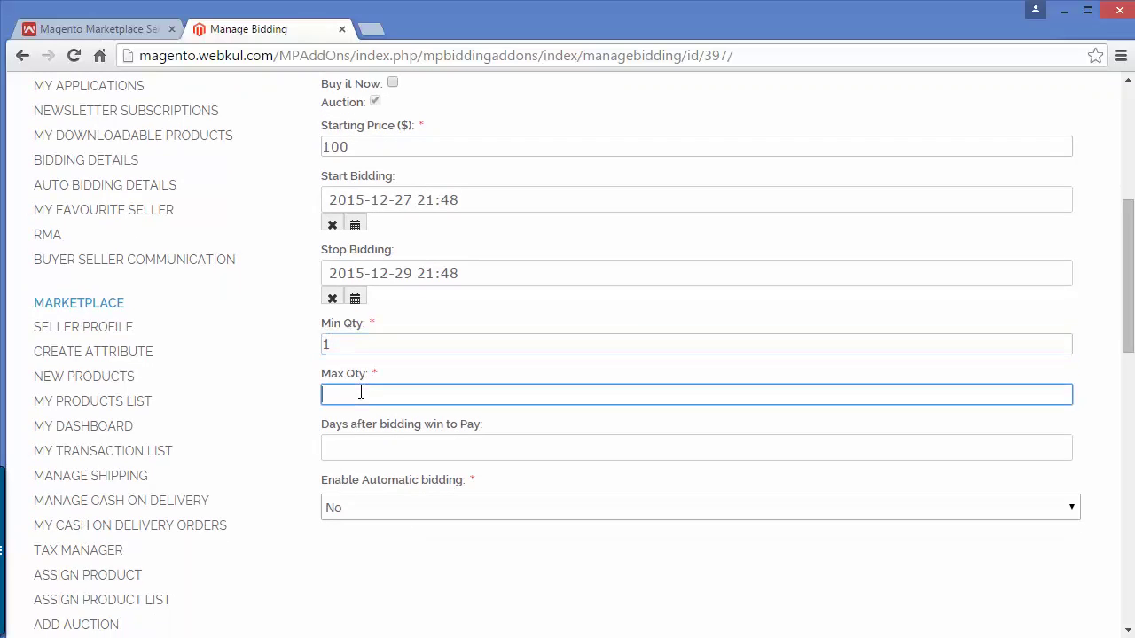
text(5)
Step: Set the number of days to pay after winning the bidding to 3
scroll(532, 344, down, 3)
click(372, 296)
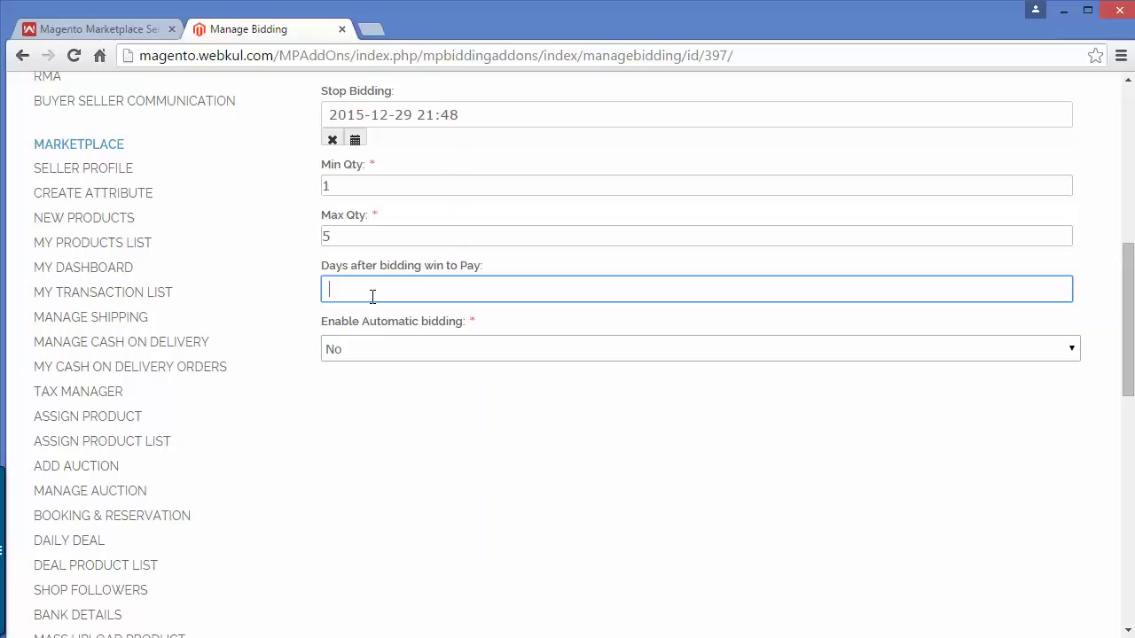
text(3)
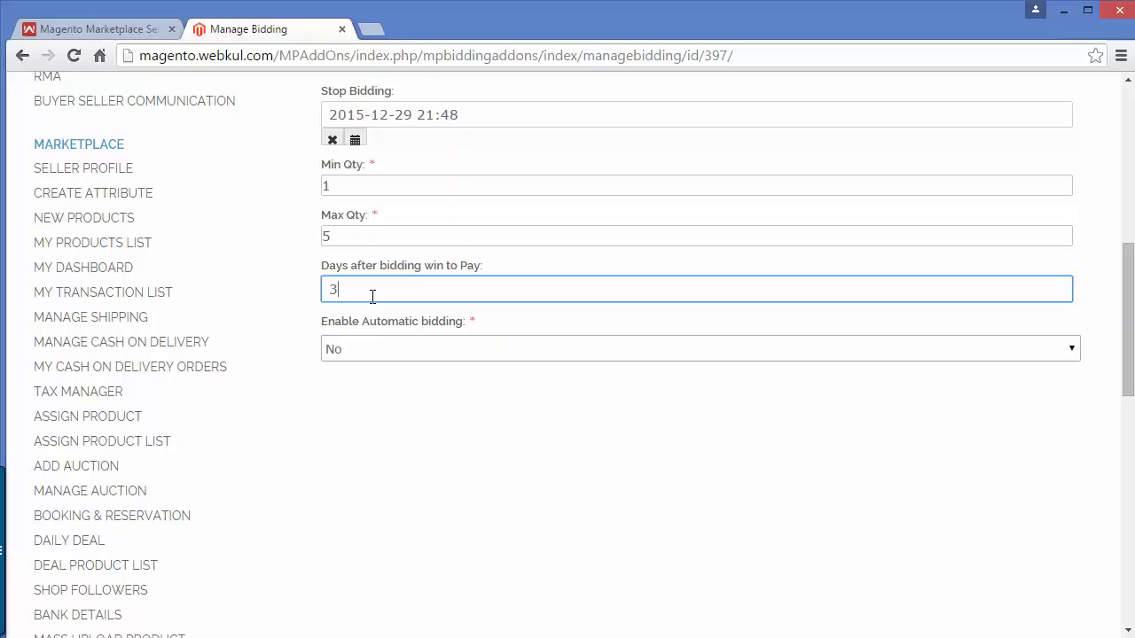
Step: Enable automatic bidding for the Chairs auction and save the bidding setup
click(382, 358)
click(383, 363)
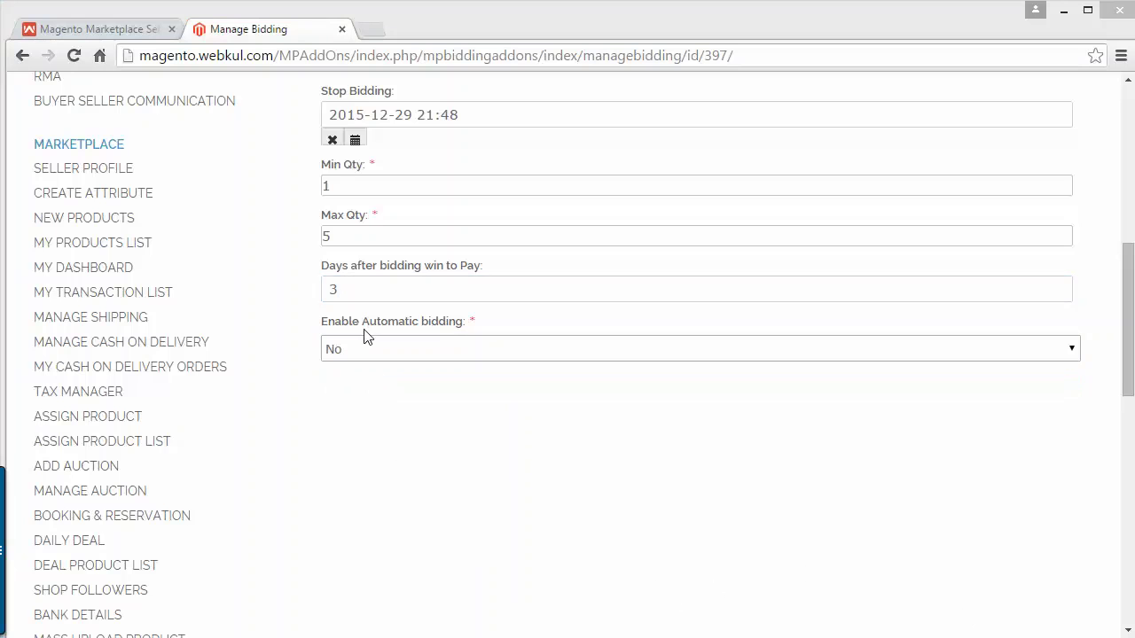
click(425, 356)
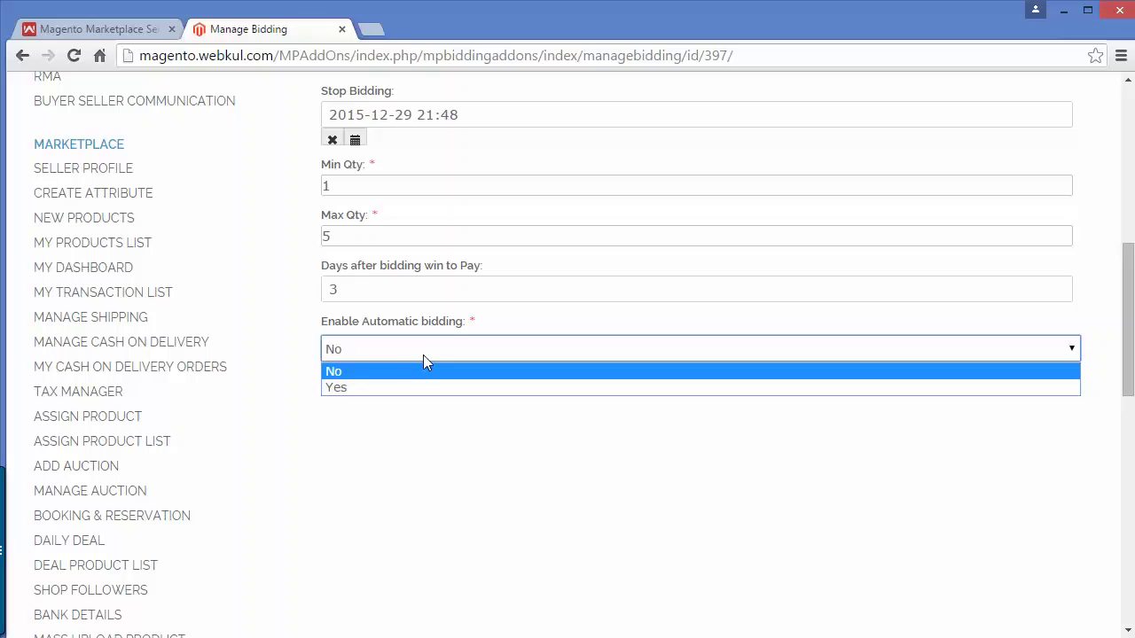
click(372, 397)
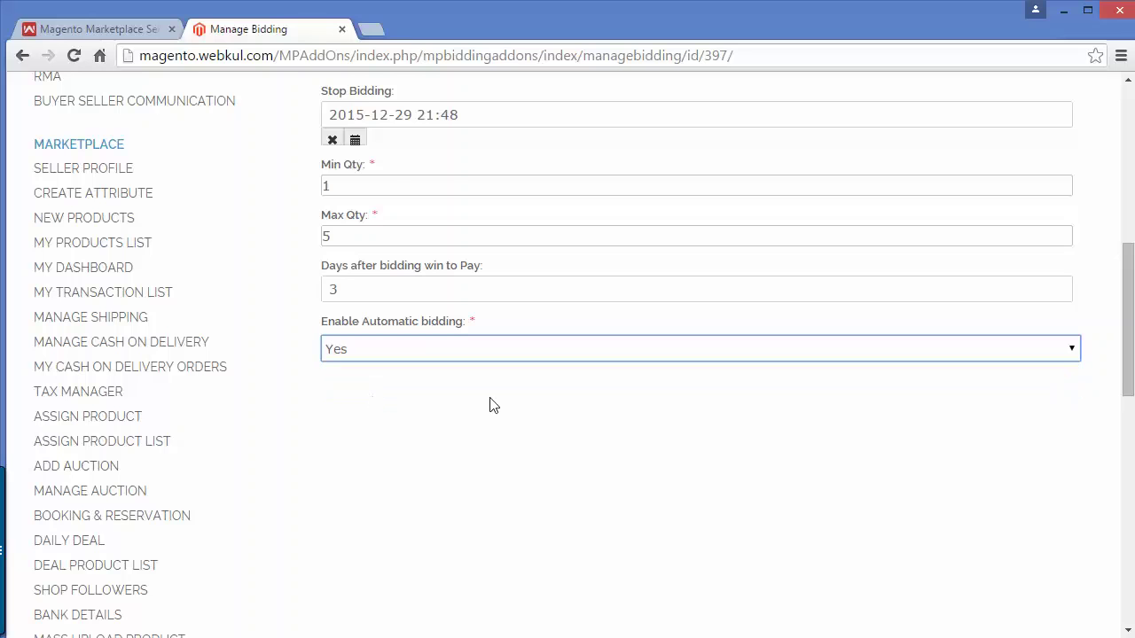
scroll(577, 418, up, 3)
scroll(1056, 384, up, 4)
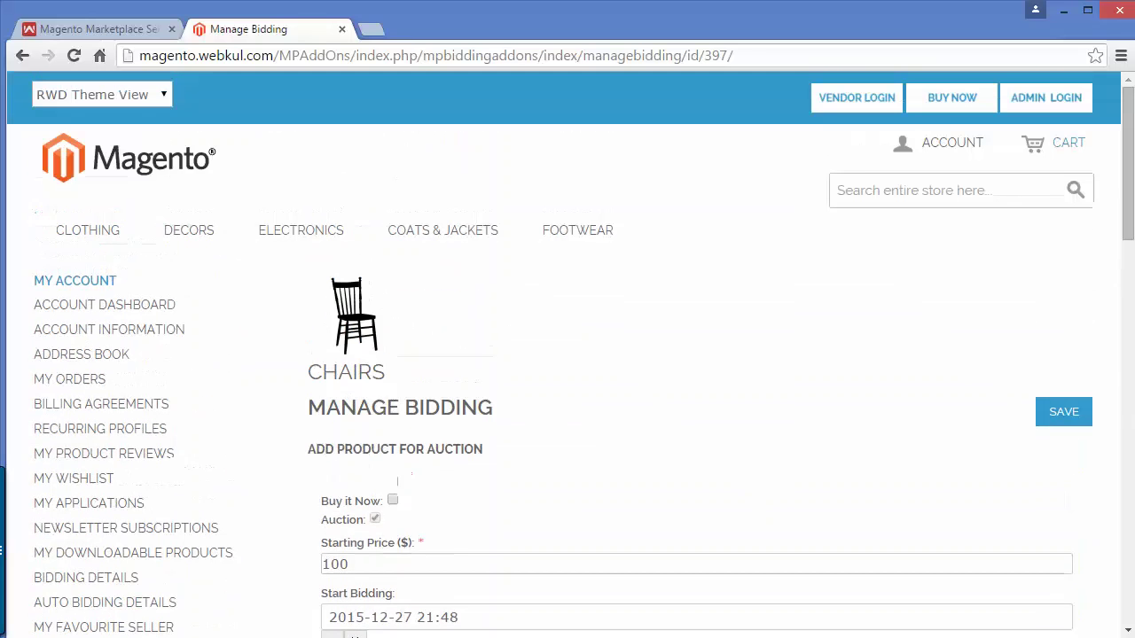
click(1064, 417)
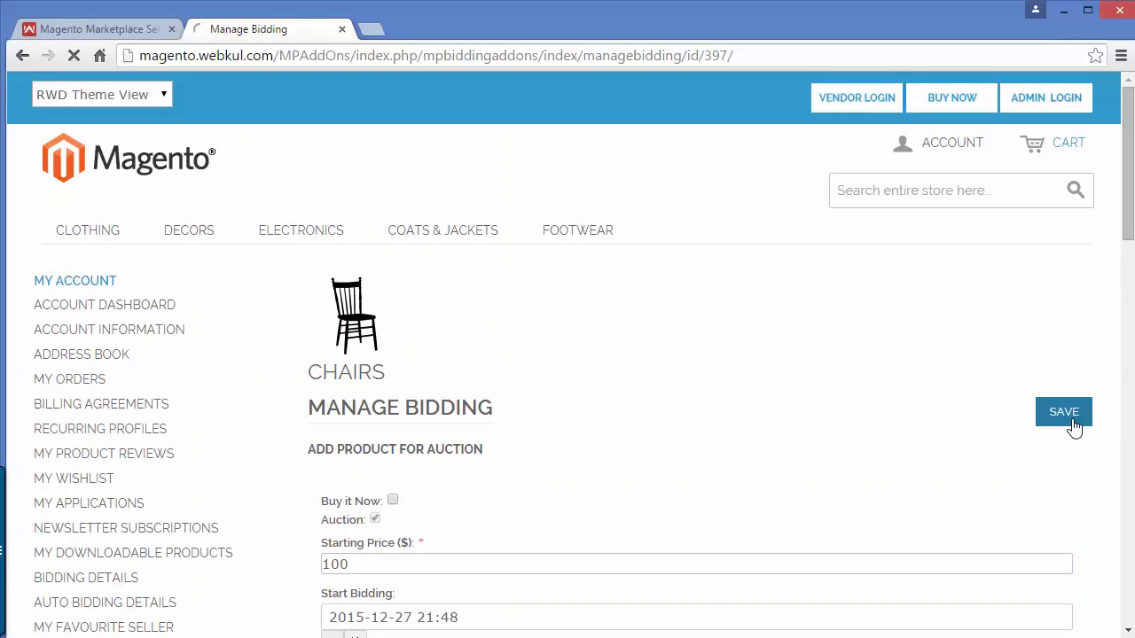
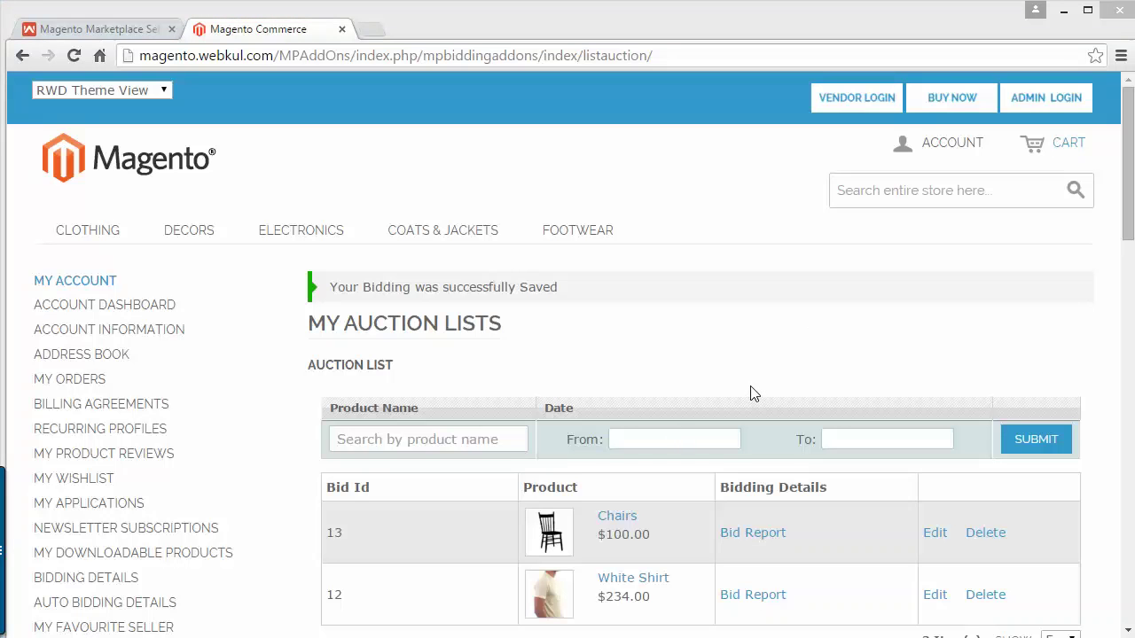
Step: Review the seller's auction list and open the Chairs product page from the Decors category
scroll(750, 393, down, 3)
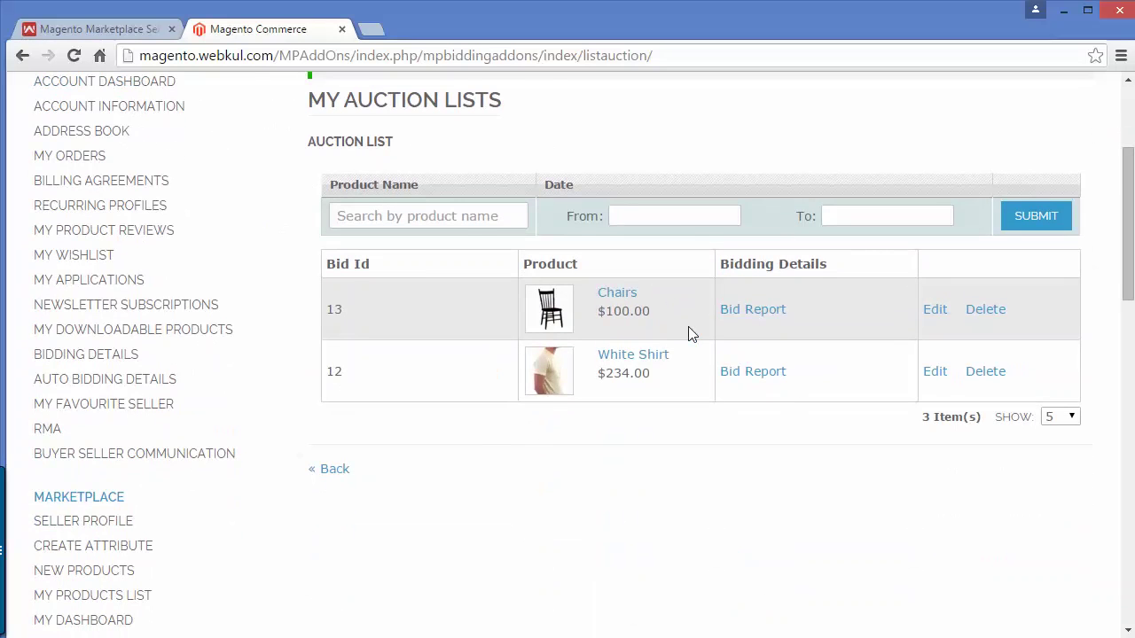
scroll(691, 333, up, 5)
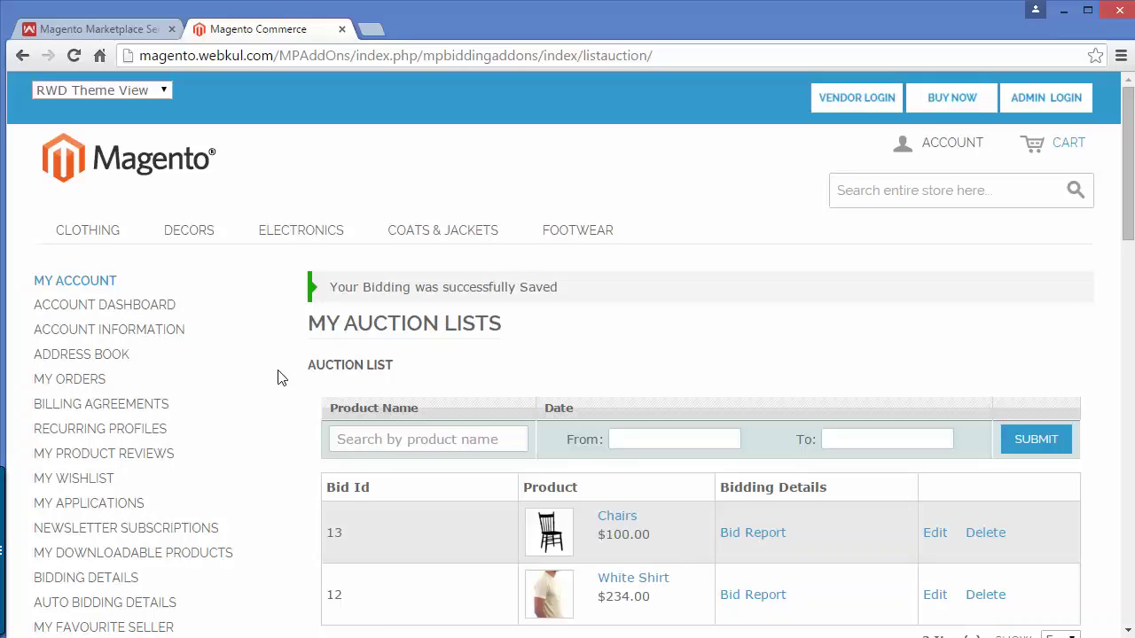
click(202, 231)
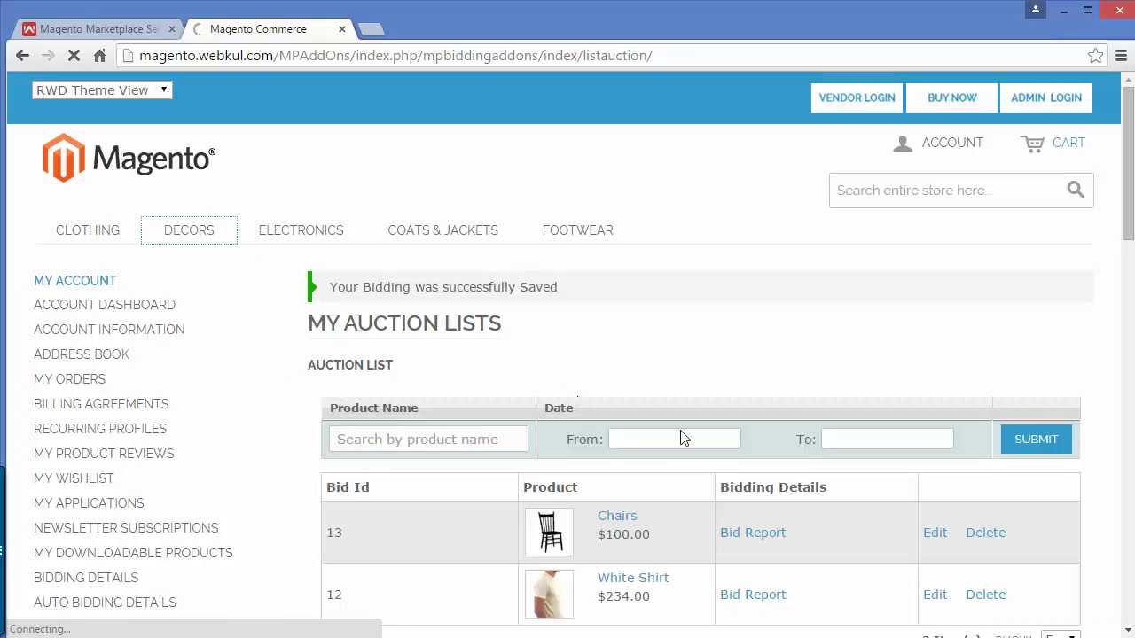
scroll(519, 279, down, 5)
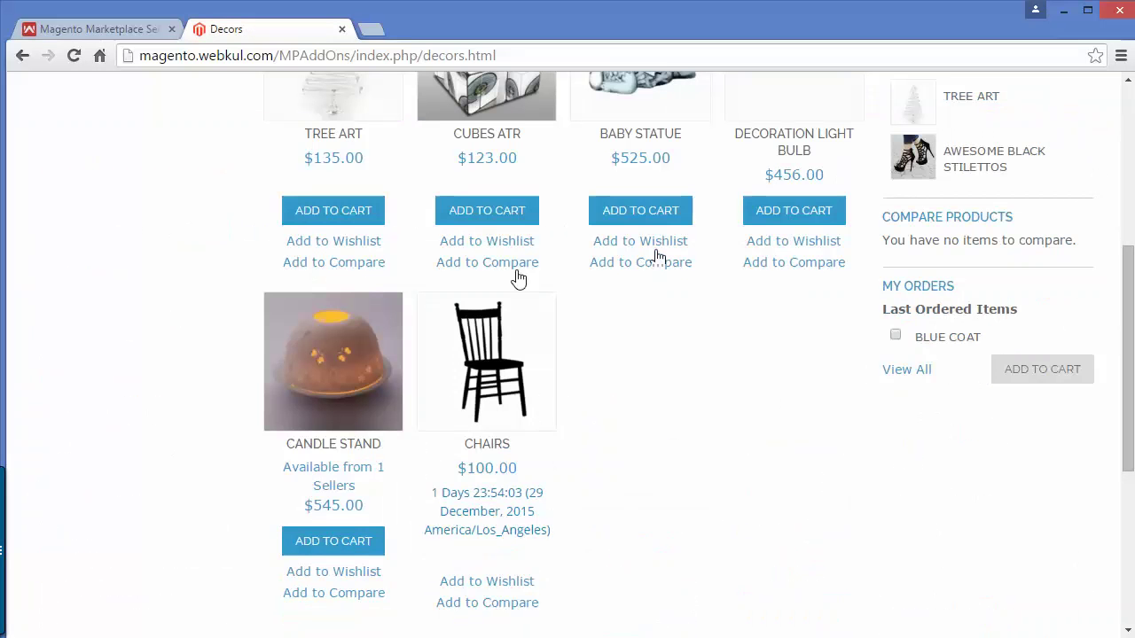
click(486, 359)
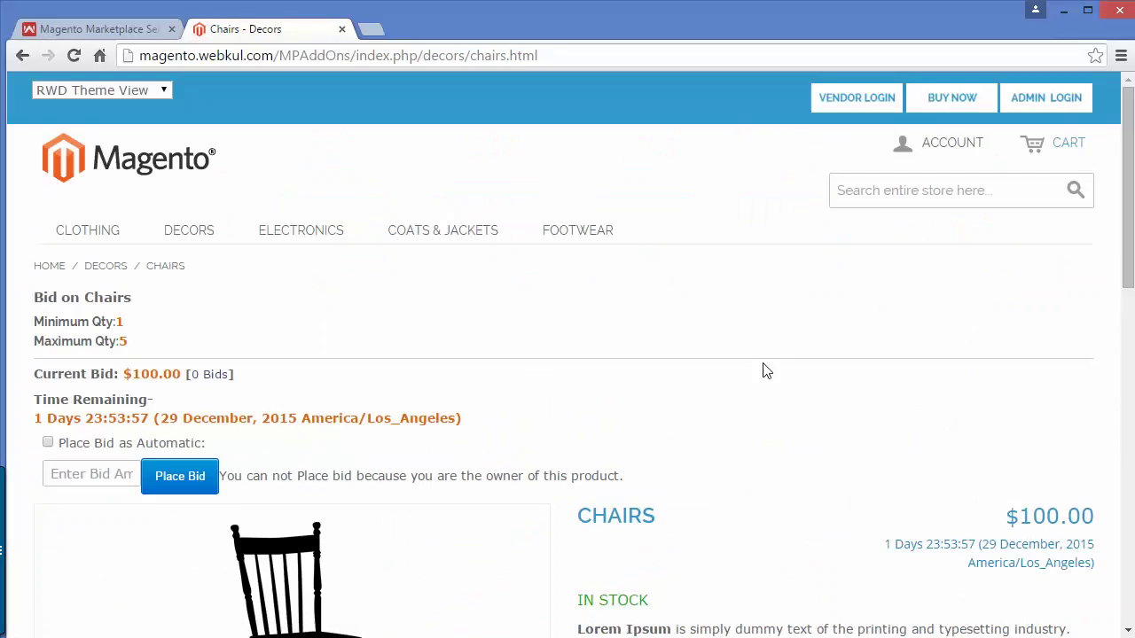
Step: Examine the Chairs product page, including its bid section, remaining time, seller information and description
scroll(768, 369, down, 2)
scroll(603, 206, down, 5)
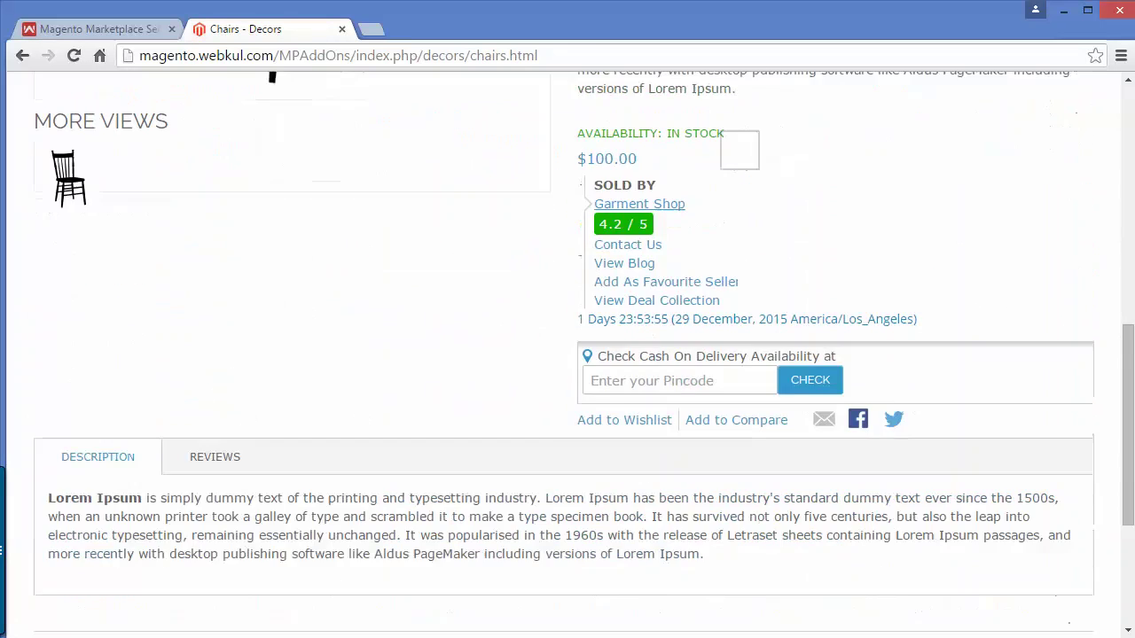
scroll(603, 206, up, 7)
right_click(603, 207)
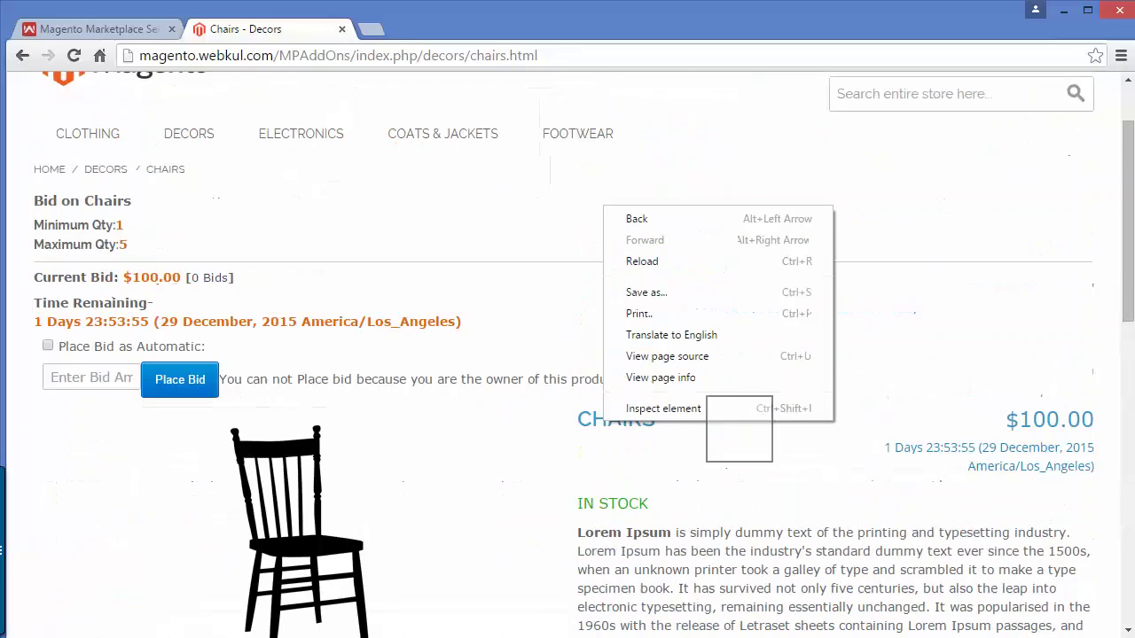
click(843, 507)
scroll(842, 507, down, 1)
scroll(567, 354, down, 5)
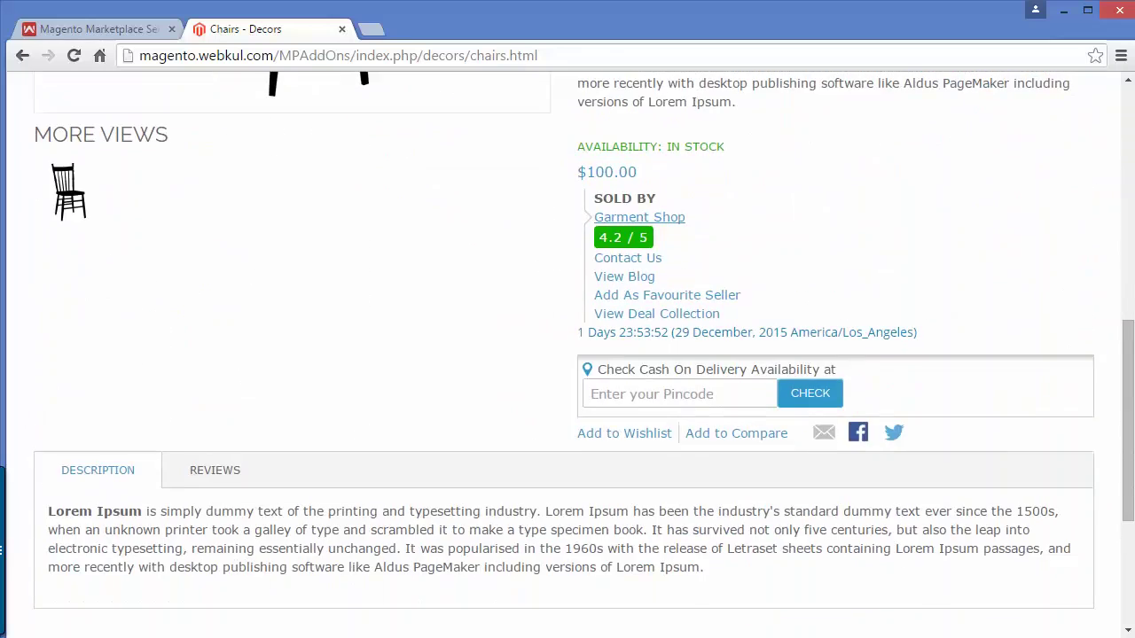
scroll(567, 354, up, 7)
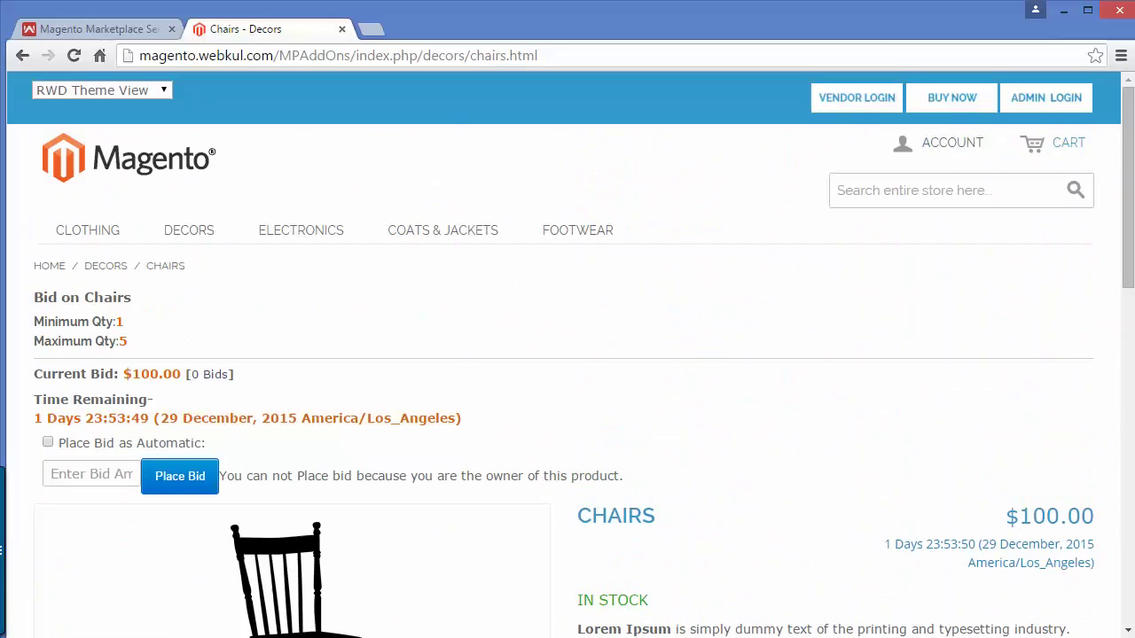
scroll(568, 354, down, 8)
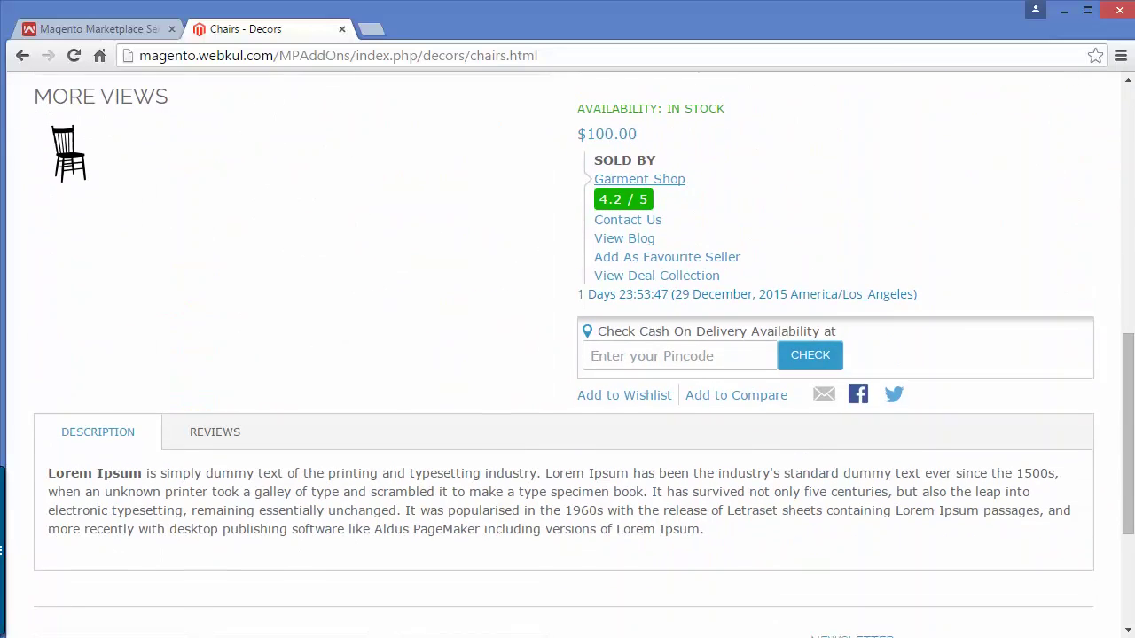
scroll(568, 354, up, 8)
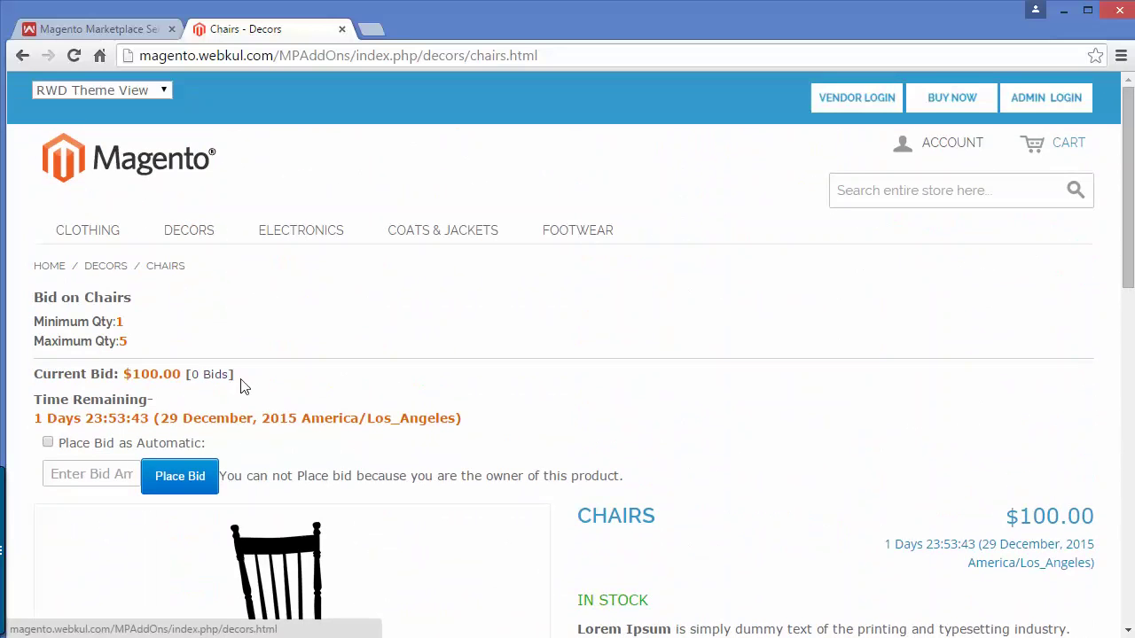
Step: Try to place an automatic bid of 150 on Chairs from the seller's own account
click(48, 442)
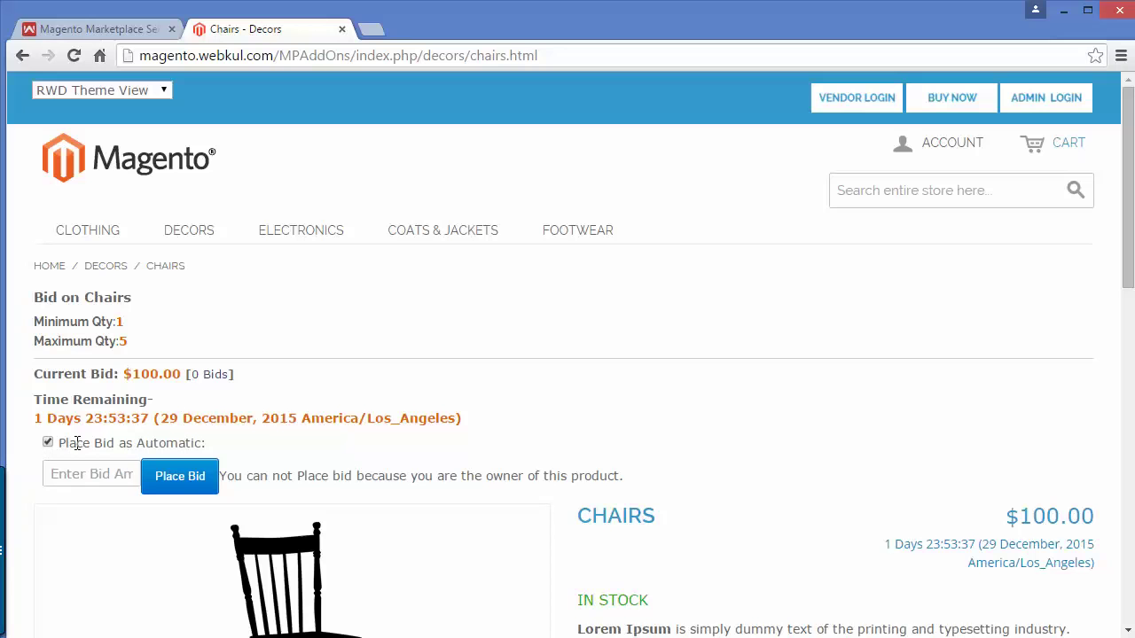
click(88, 475)
text(150)
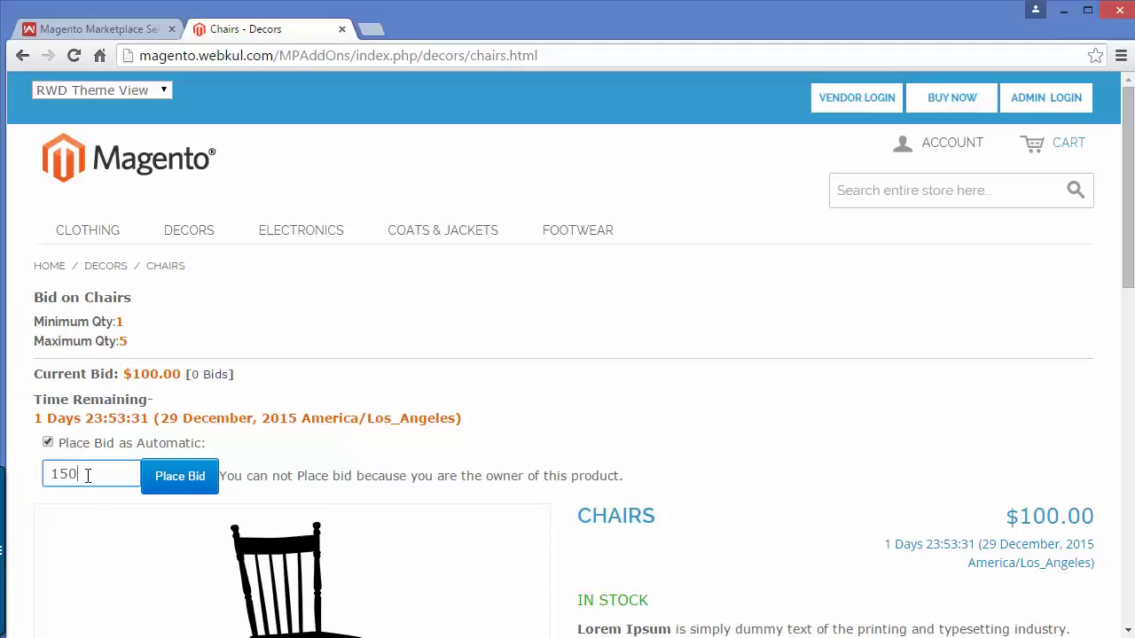
click(149, 479)
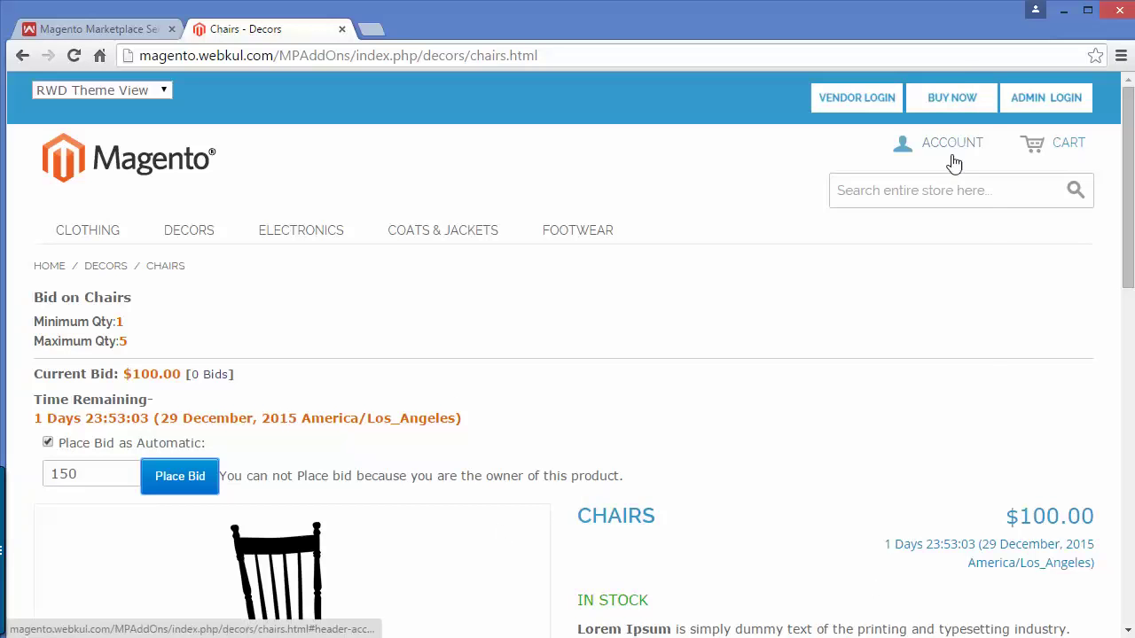
Step: Log out of the seller account and open the store's customer login page
click(895, 150)
click(897, 302)
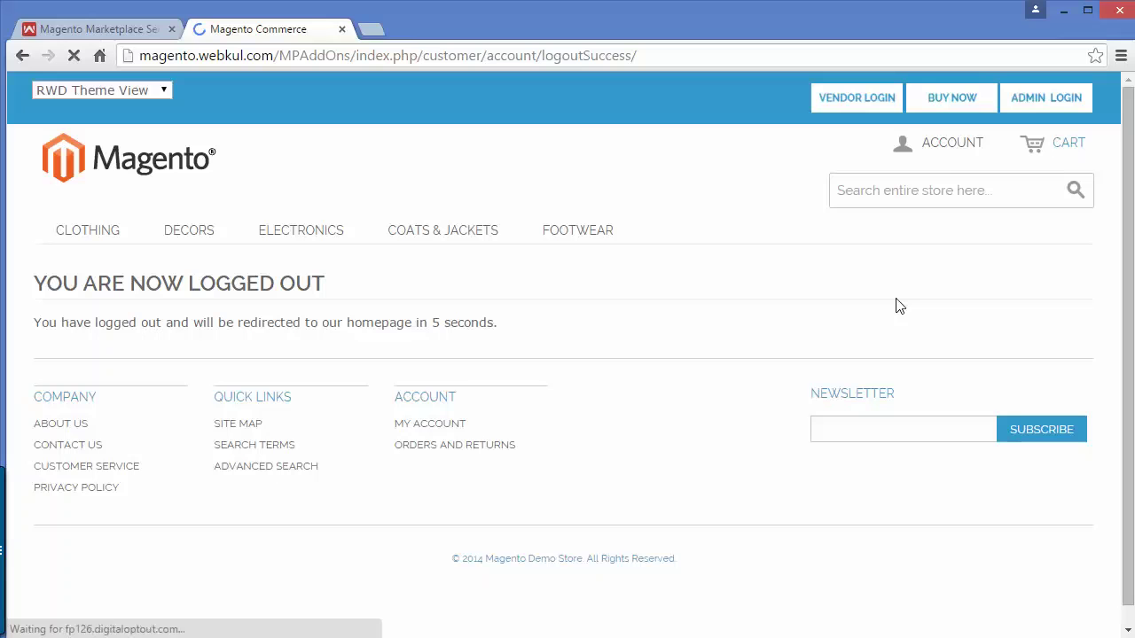
click(965, 142)
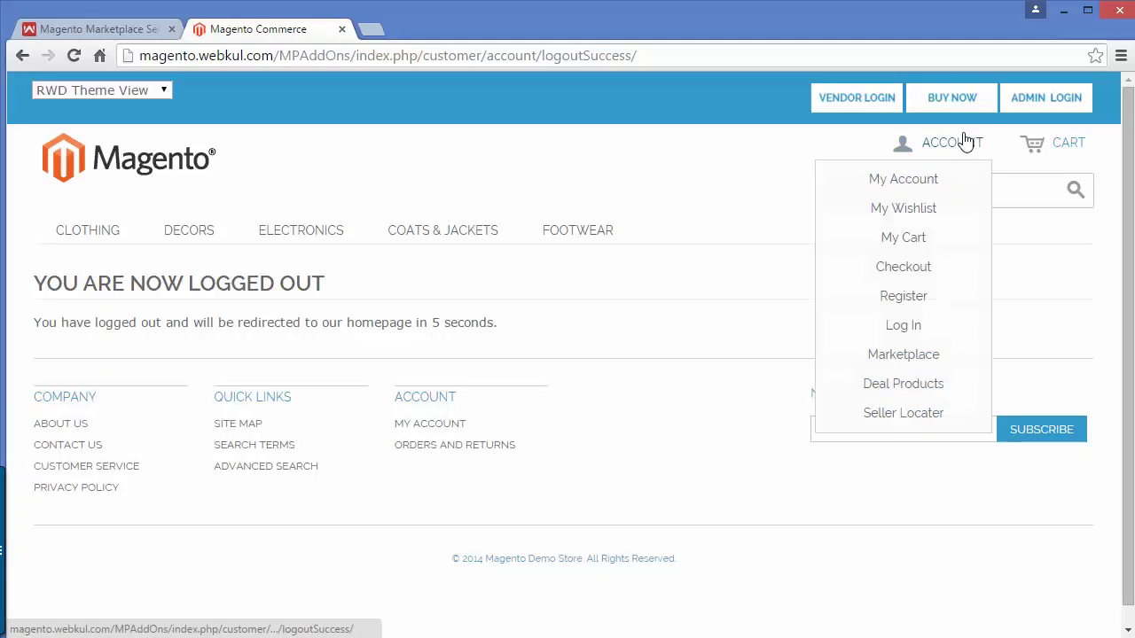
click(903, 326)
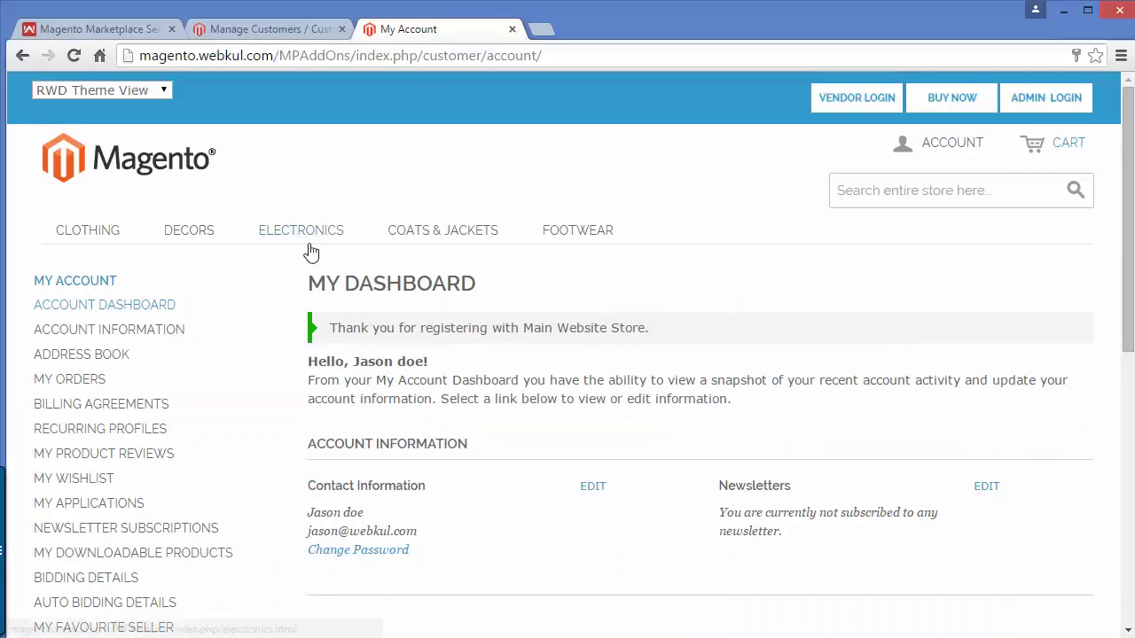
Step: From the customer's account dashboard, open the Chairs auction in the Decors category
click(195, 237)
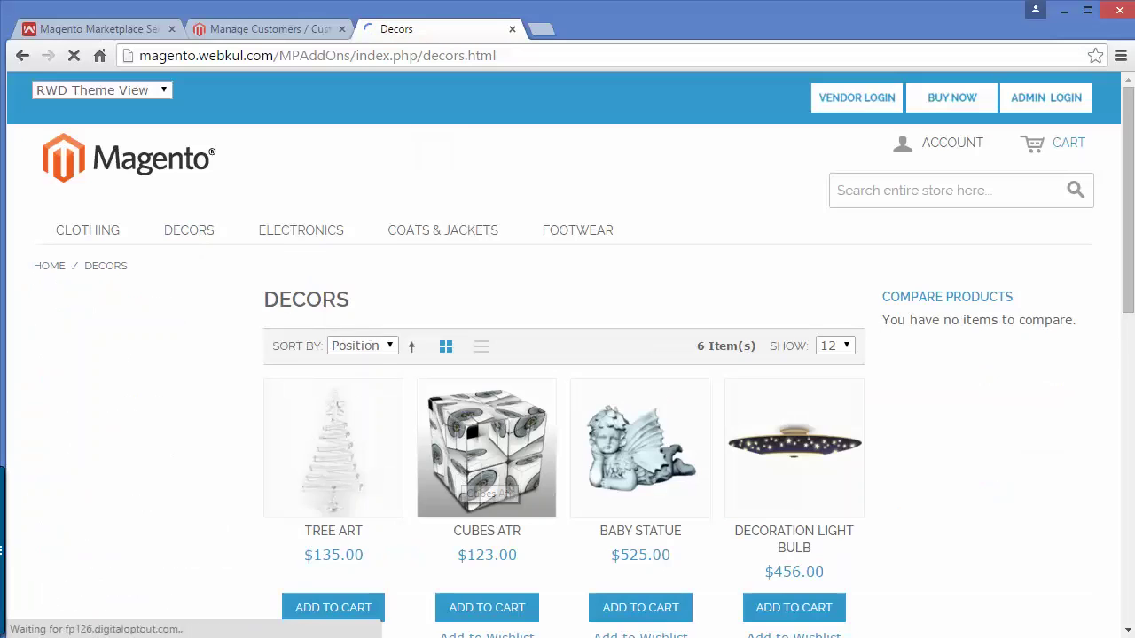
scroll(461, 470, down, 7)
click(525, 194)
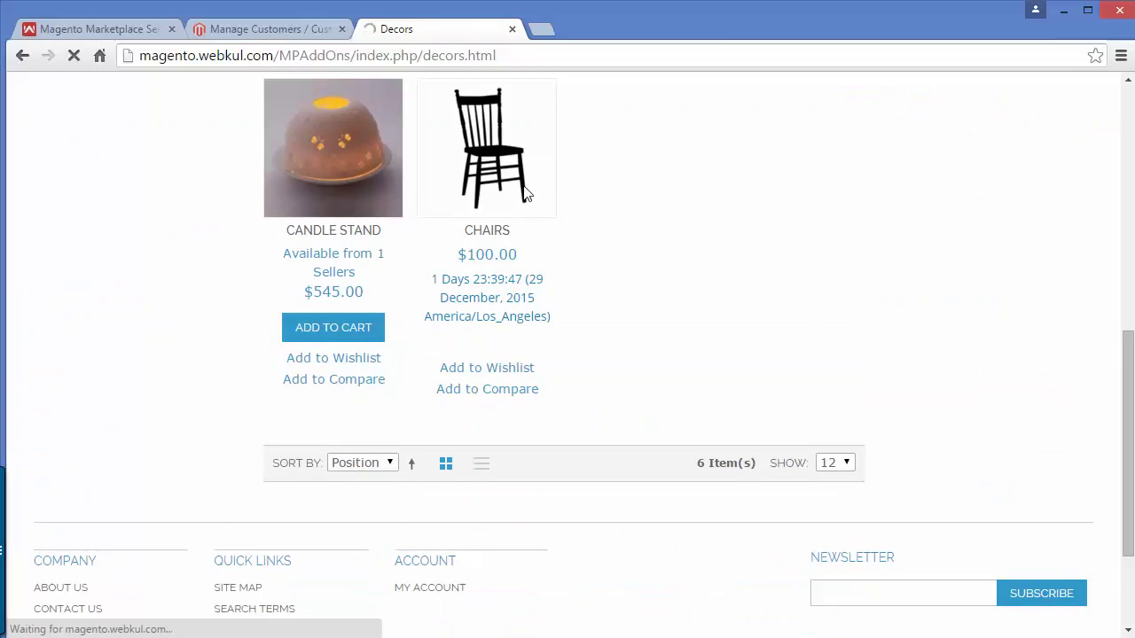
Step: Place a normal bid of 110 on Chairs with the automatic bid option switched off
scroll(431, 322, down, 1)
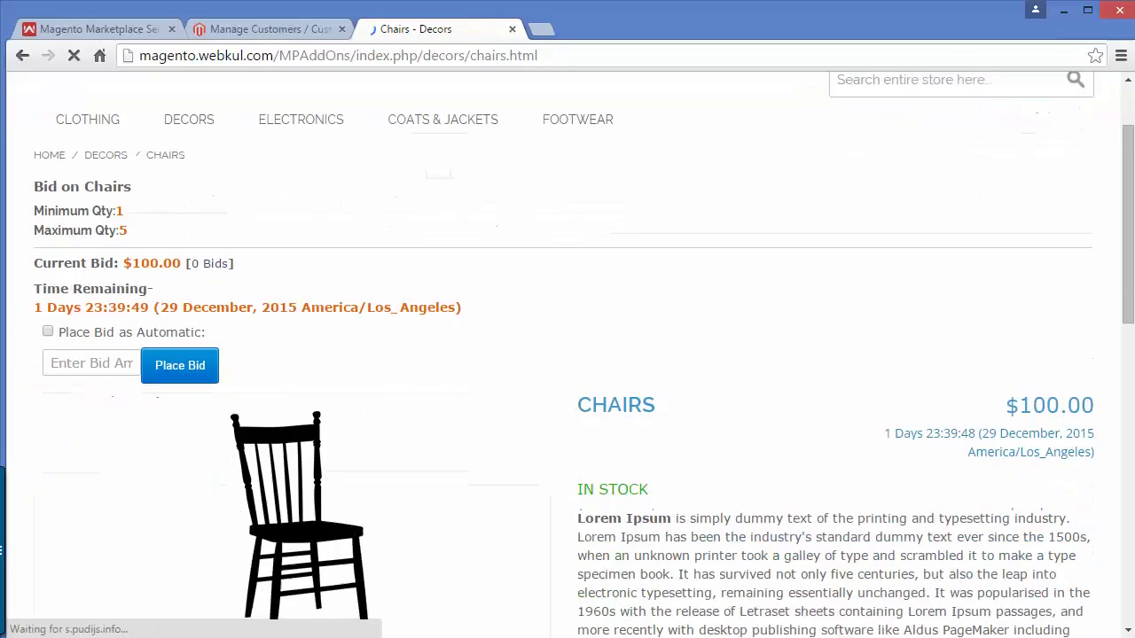
scroll(86, 304, down, 1)
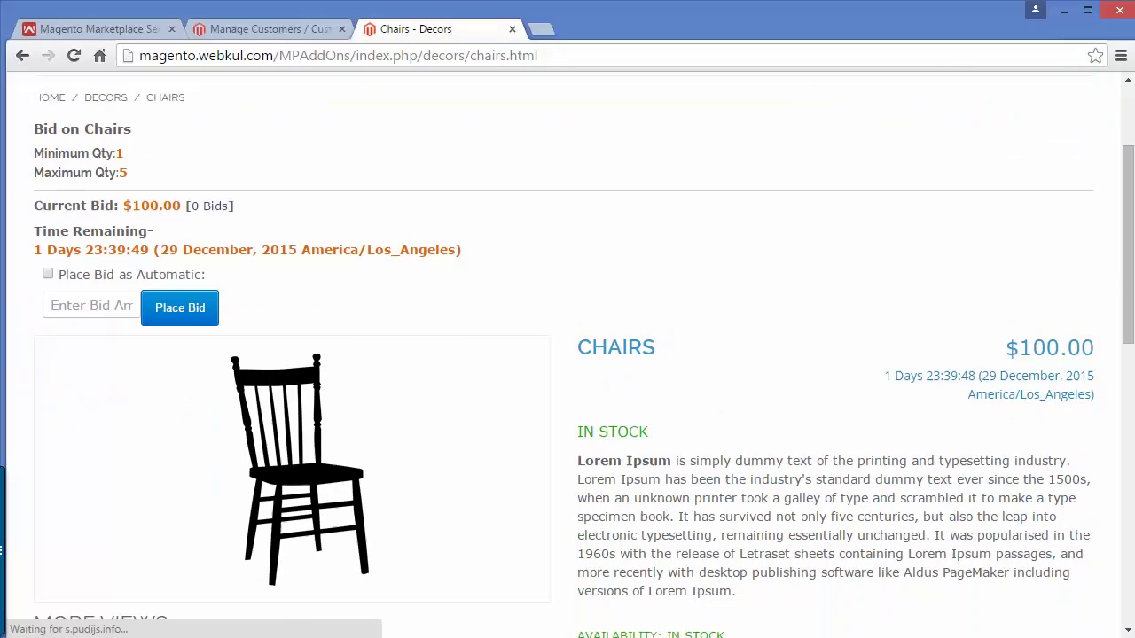
click(48, 273)
click(77, 312)
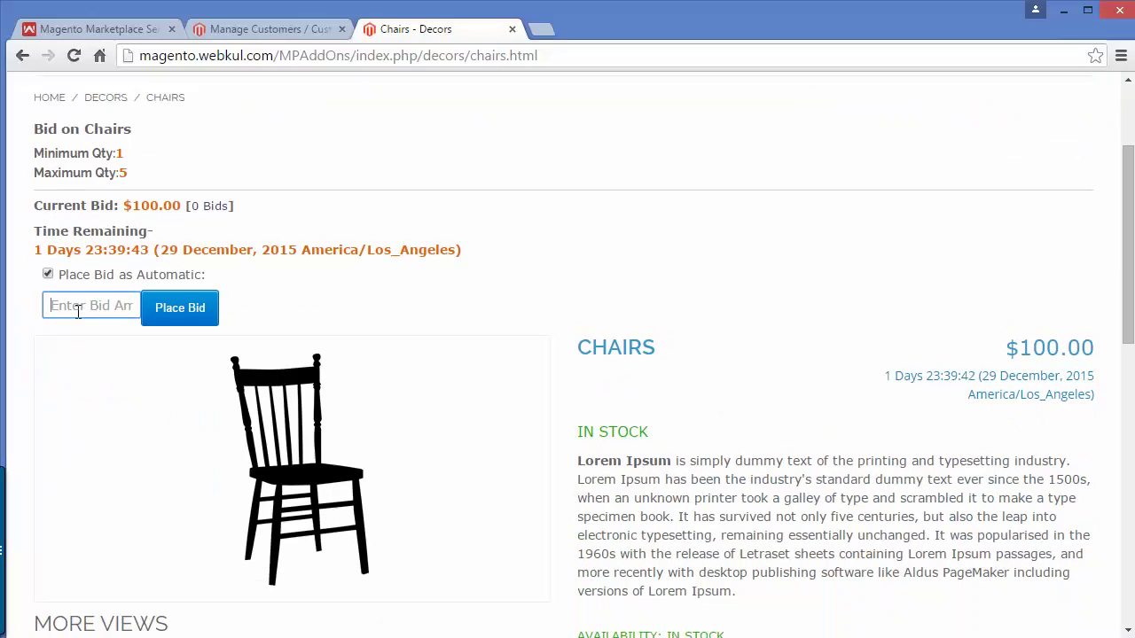
click(48, 274)
click(74, 305)
text(110)
click(171, 326)
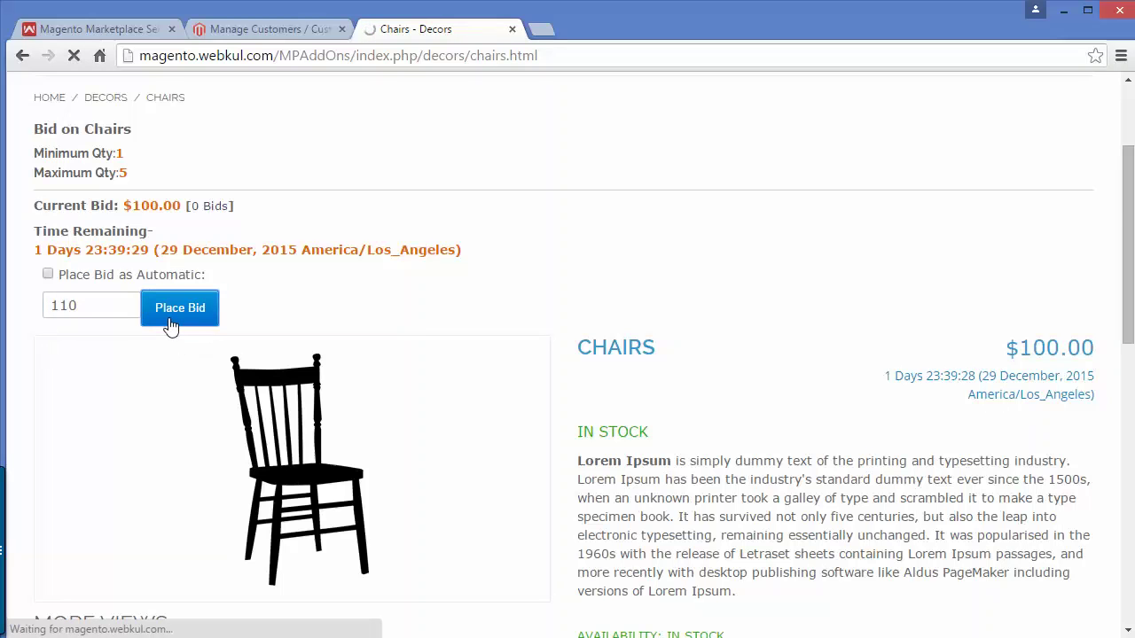
Step: Place an automatic bid of 180 on Chairs from the same customer account
scroll(397, 431, down, 2)
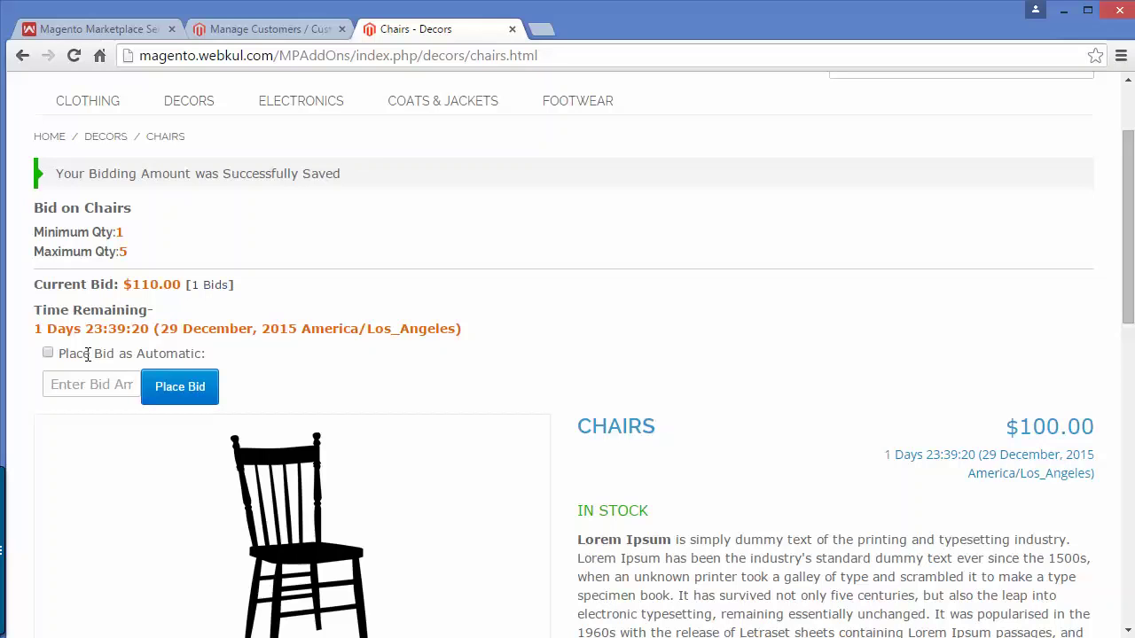
click(48, 352)
click(87, 387)
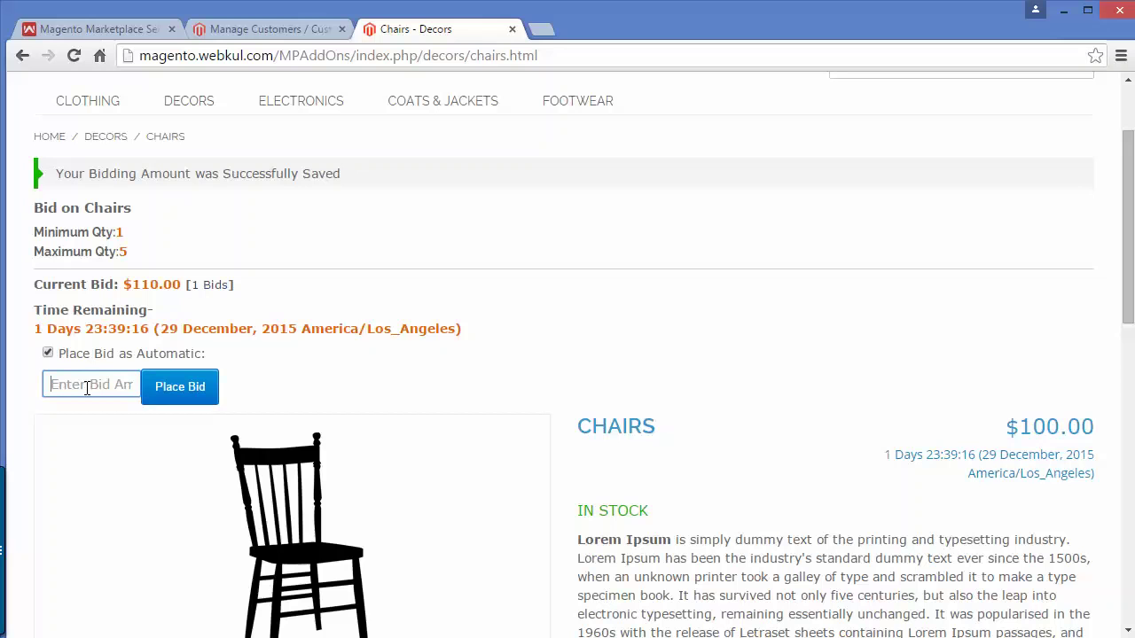
text(180)
click(172, 389)
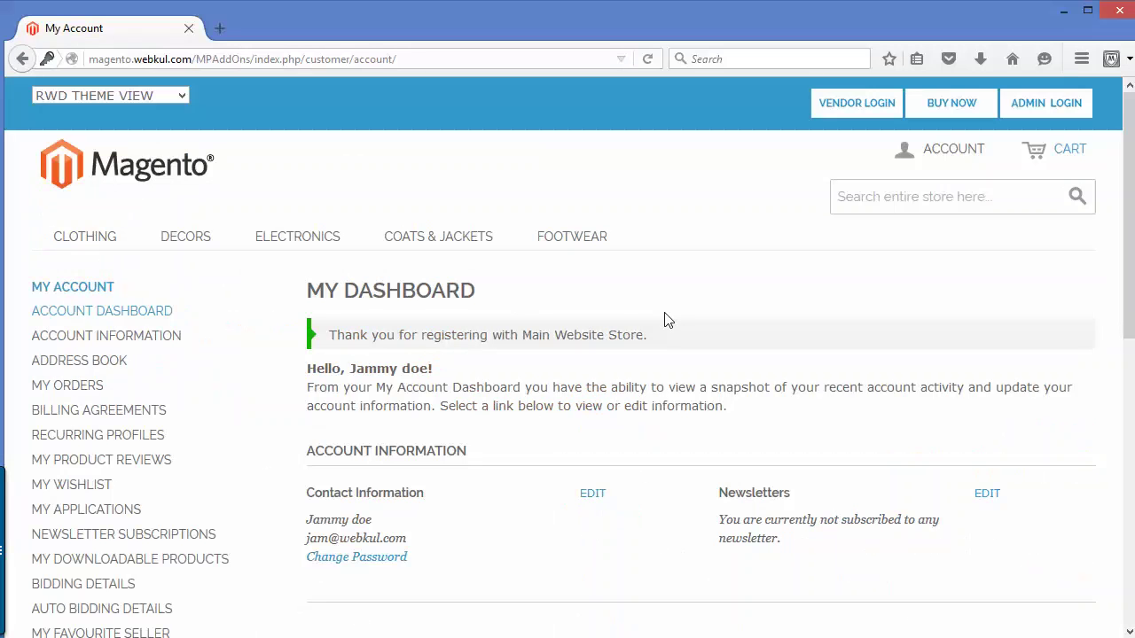
Step: In Firefox, open the Chairs auction from Decors under the second customer's account and activate the bid amount field
click(180, 245)
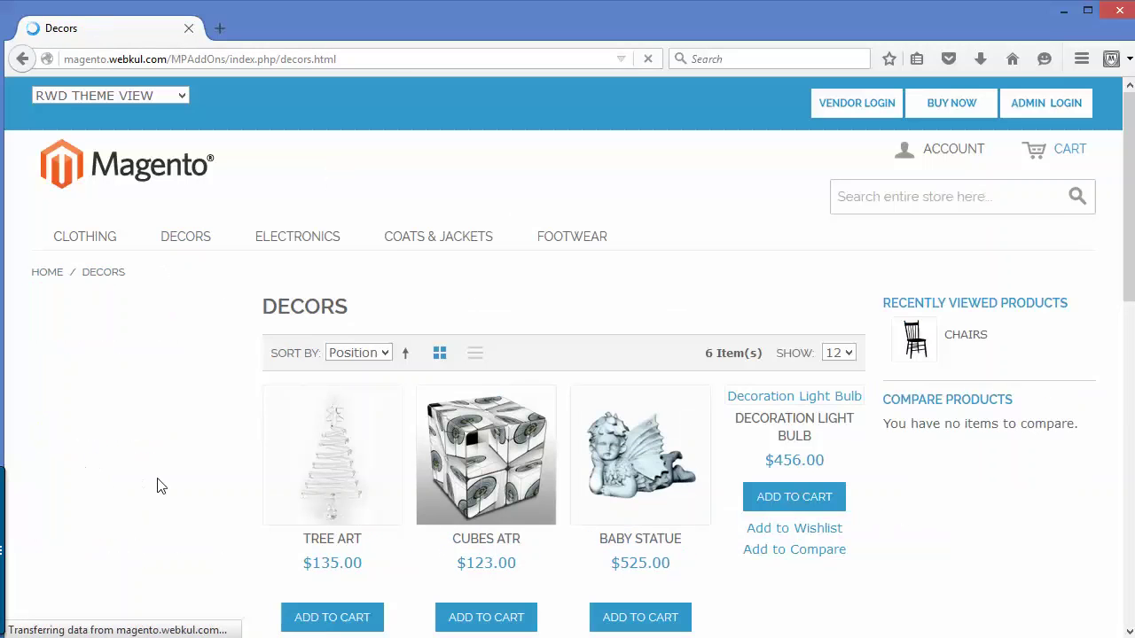
scroll(156, 484, down, 3)
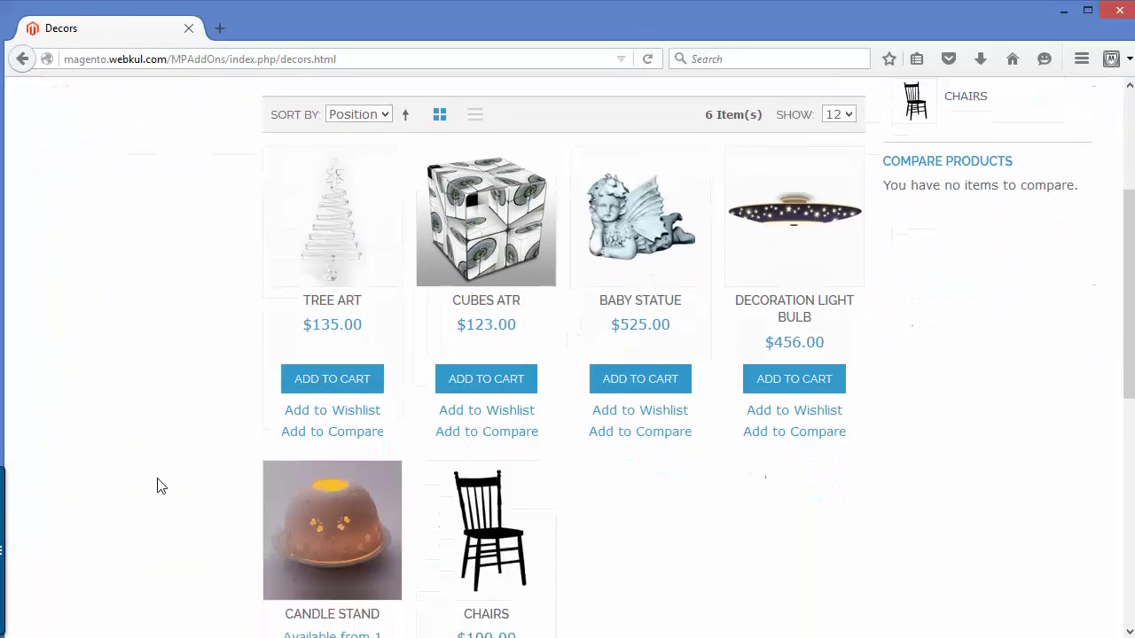
click(478, 519)
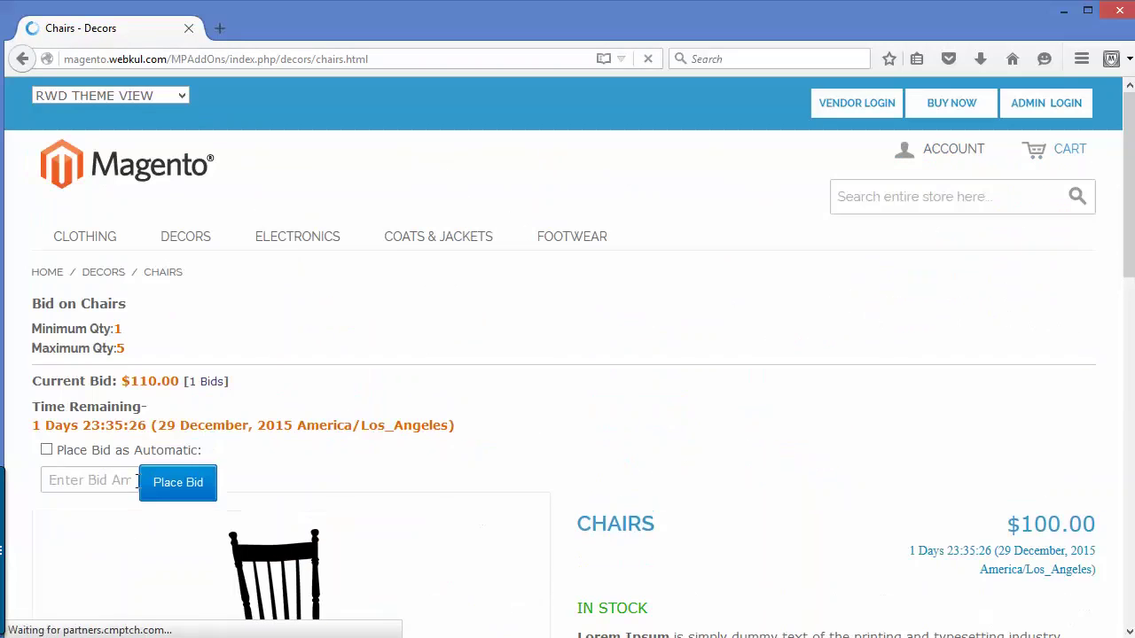
click(94, 481)
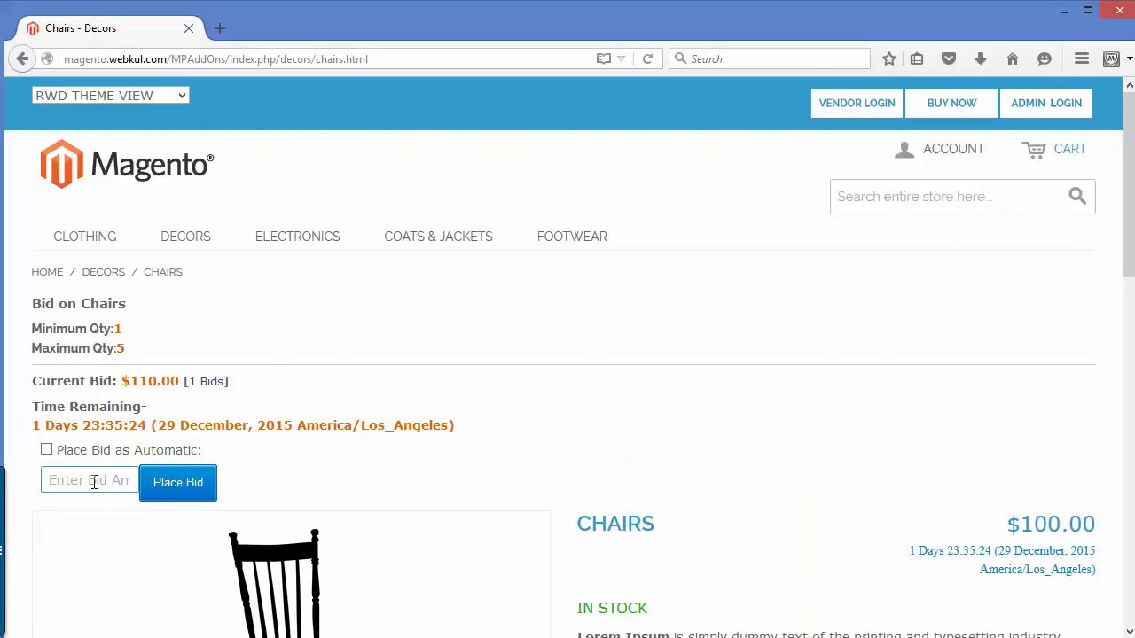